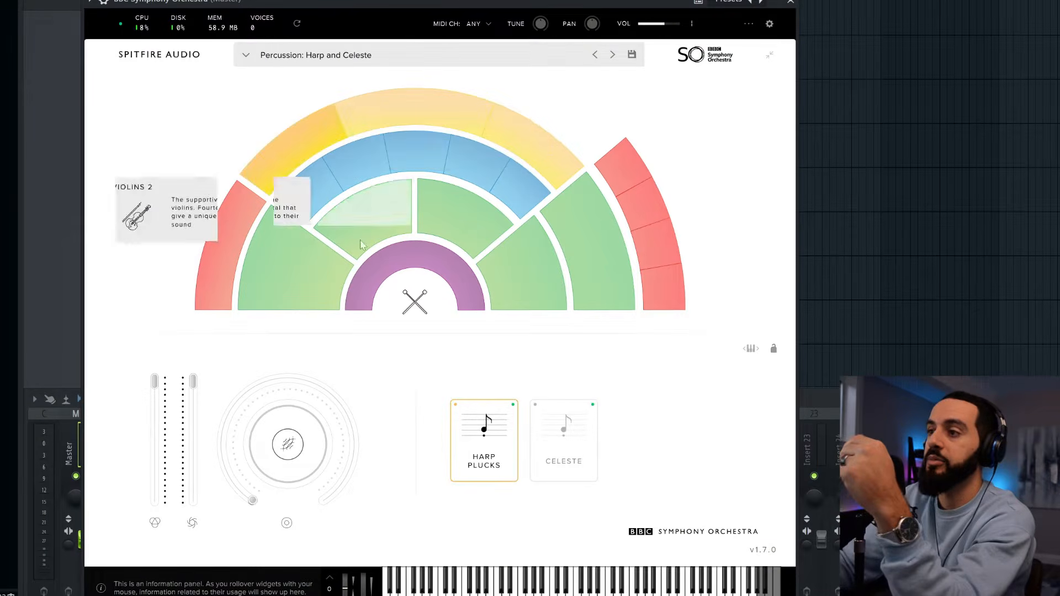
Choose the Celeste sound, enter the melody C5, G#5, F5, G5, E5, C5, E5 in the piano roll, and play it back
left_click(564, 441)
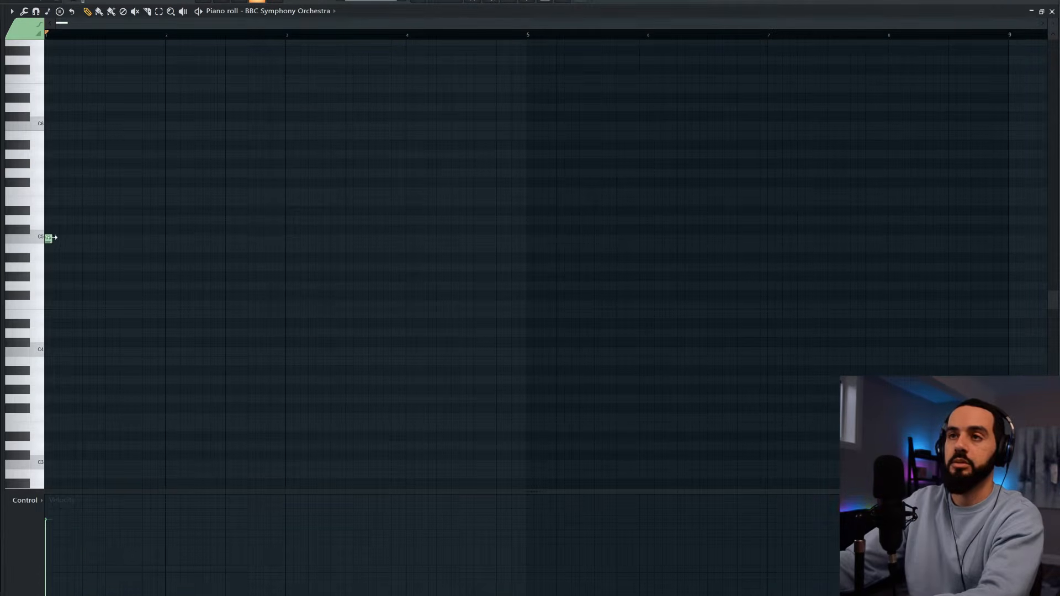
left_click(78, 163)
key("space")
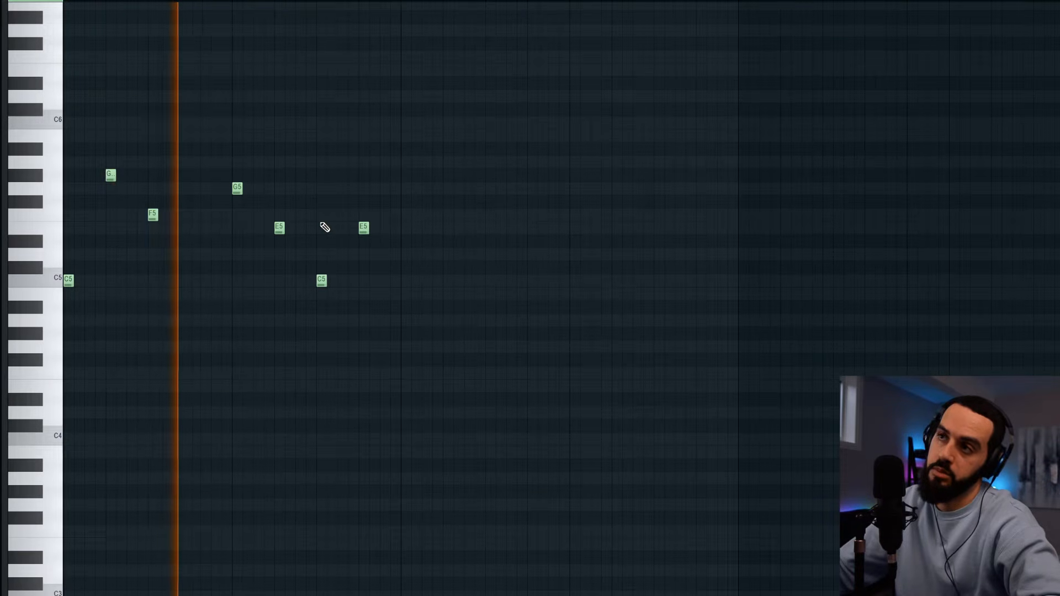
Raise all the celeste melody notes by one octave and play them back
key("ctrl+a")
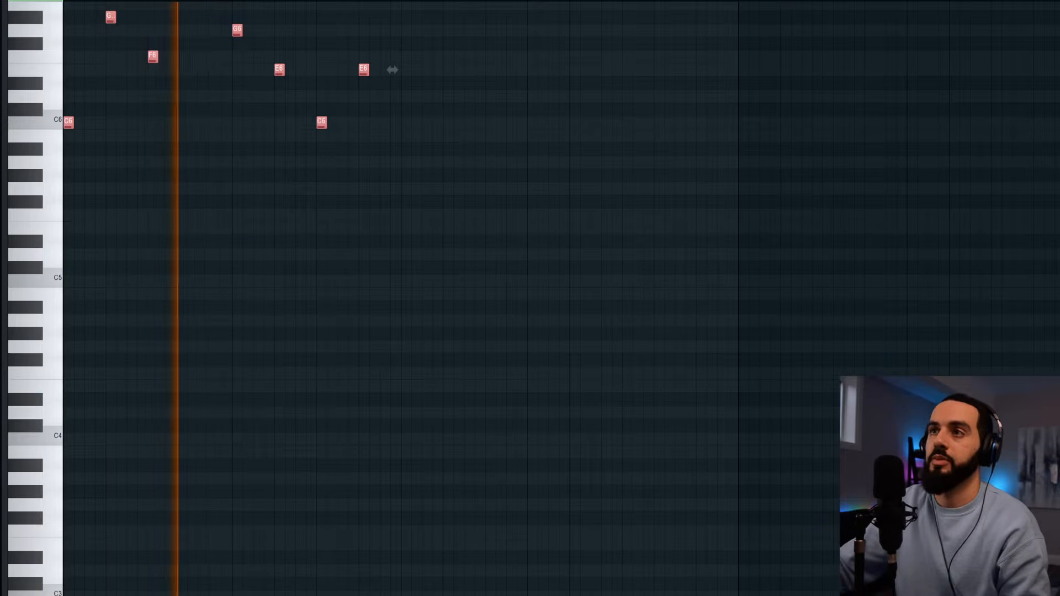
scroll(281, 244, "up", 6)
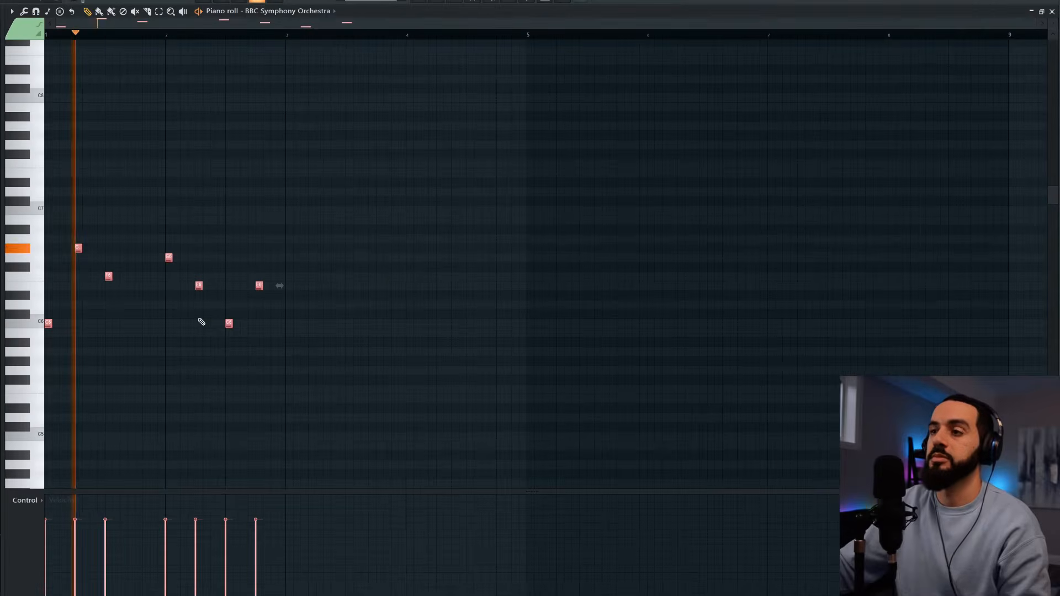
scroll(201, 323, "down", 1)
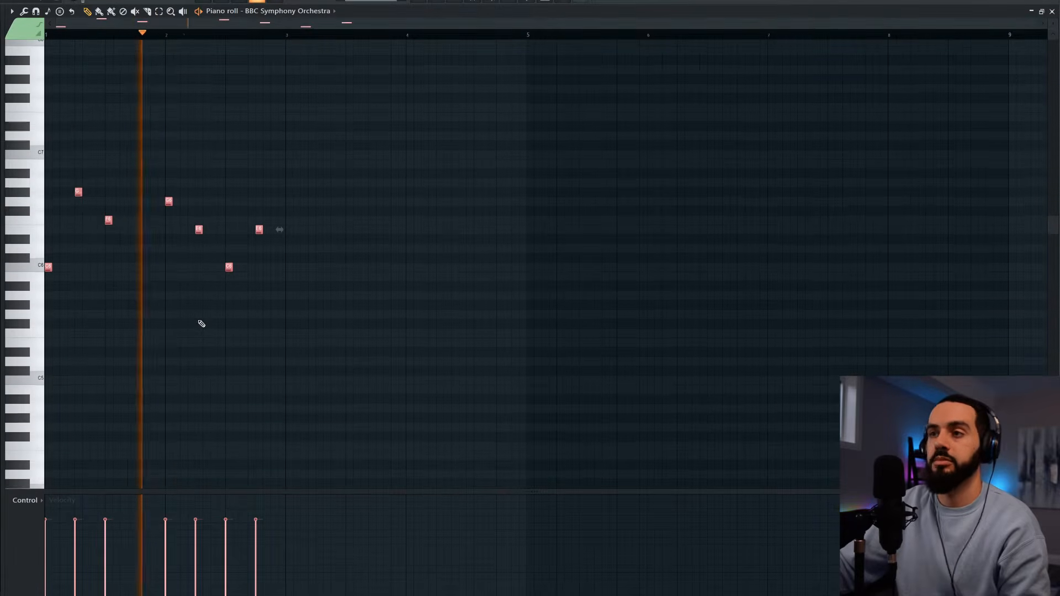
key("space")
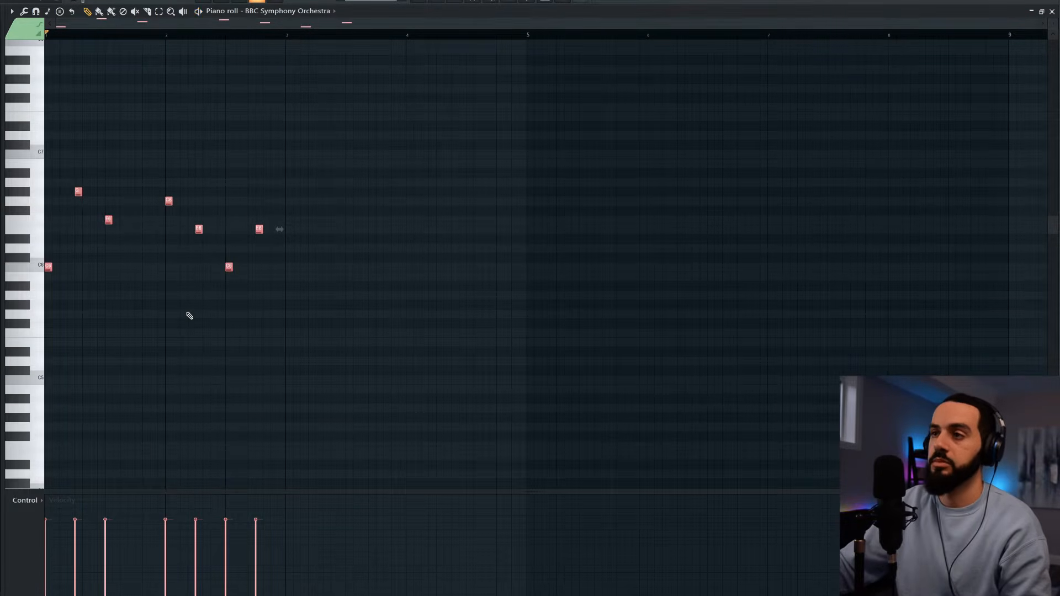
Extend the melody through bars 3 and 4 with C6, G#6, F6, C7, G#6, E6 and G6, and play it back
left_click(501, 200)
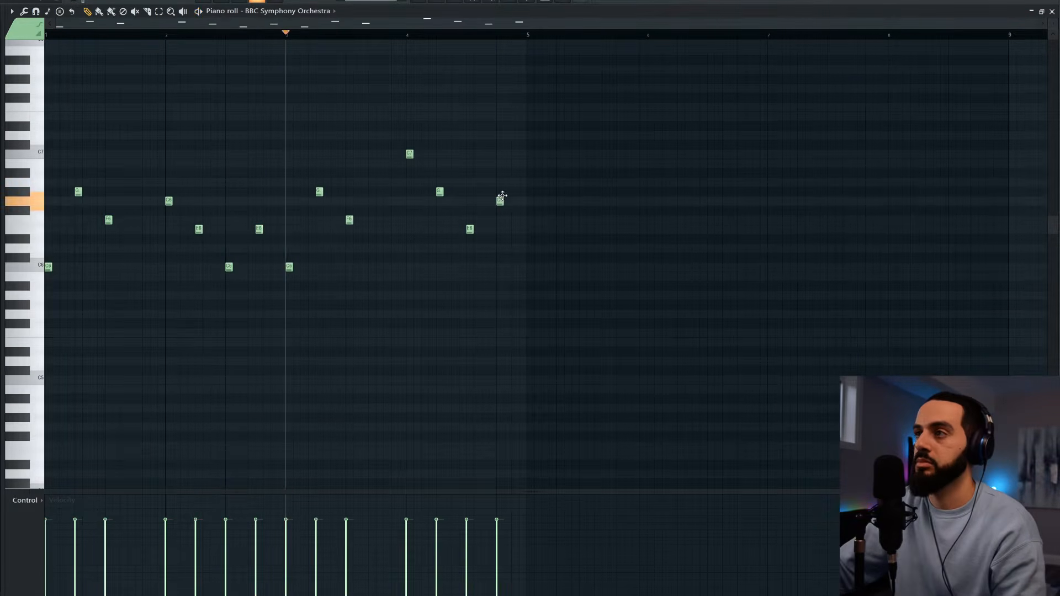
key("space")
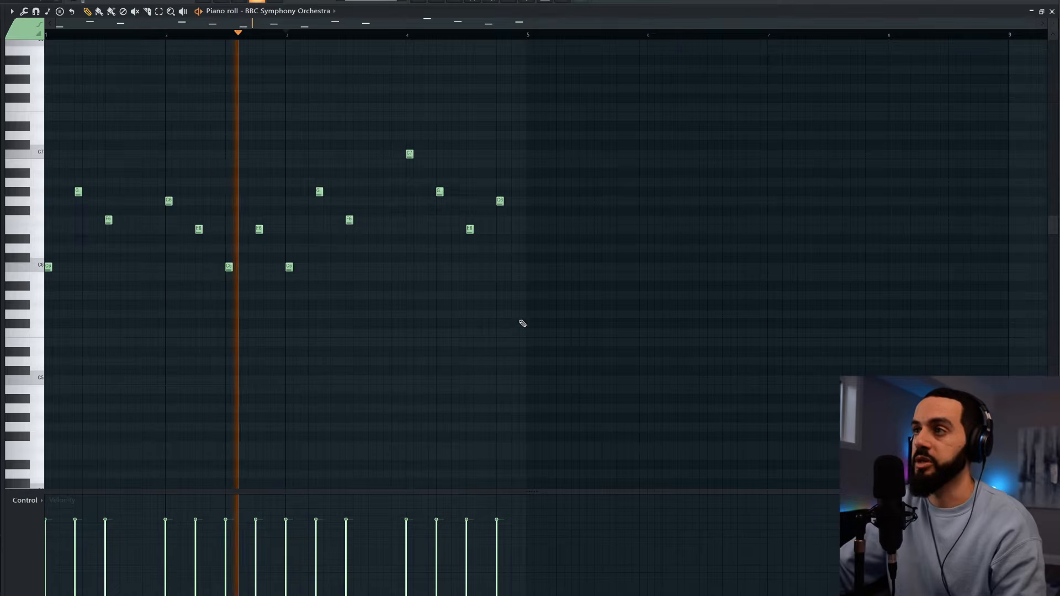
Transpose all the celeste melody notes up by seven semitones during playback
left_click_drag(535, 336, 41, 128)
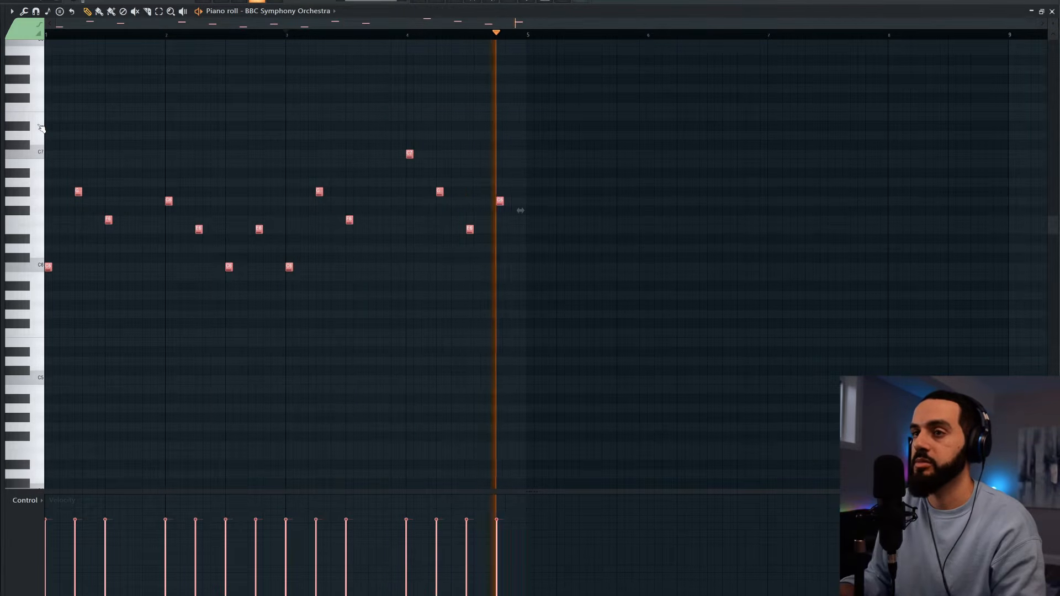
key("shift+Up")
key("shift+Up")
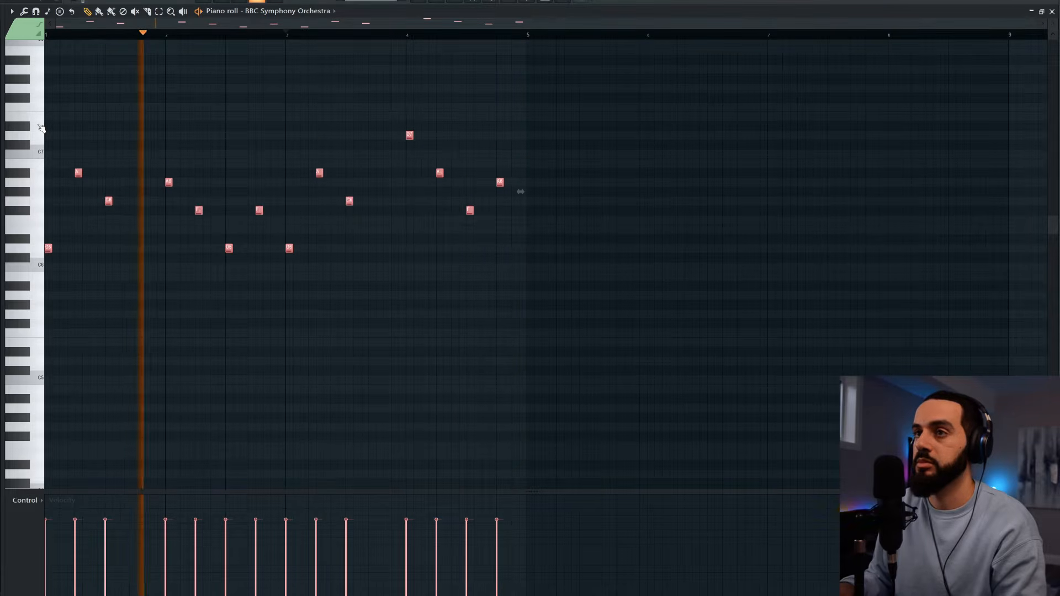
key("shift+Up")
key("shift+Up")
key("shift+Up")
key("shift+Up")
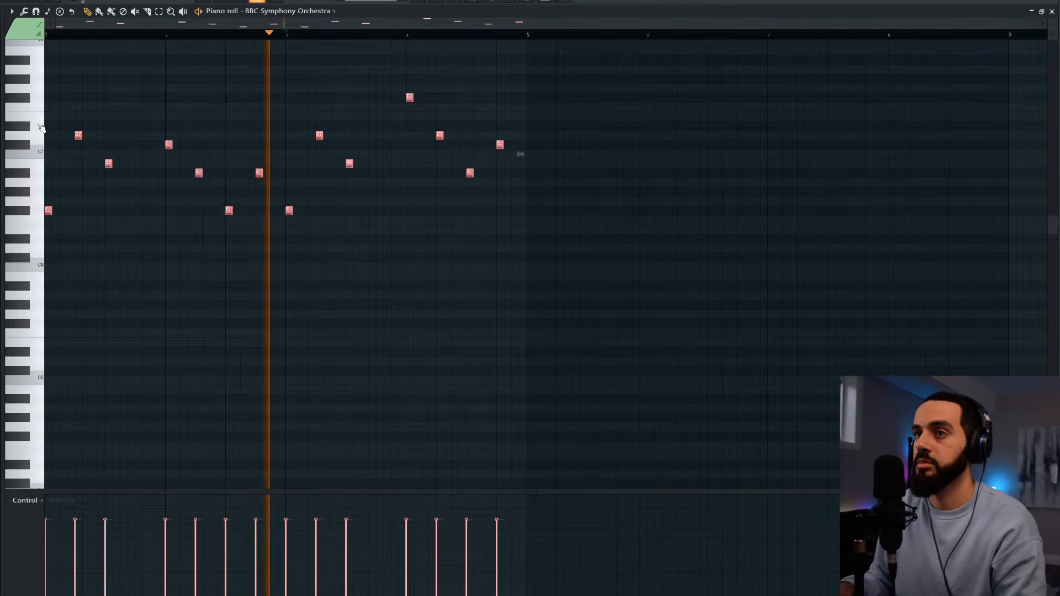
key("shift+Up")
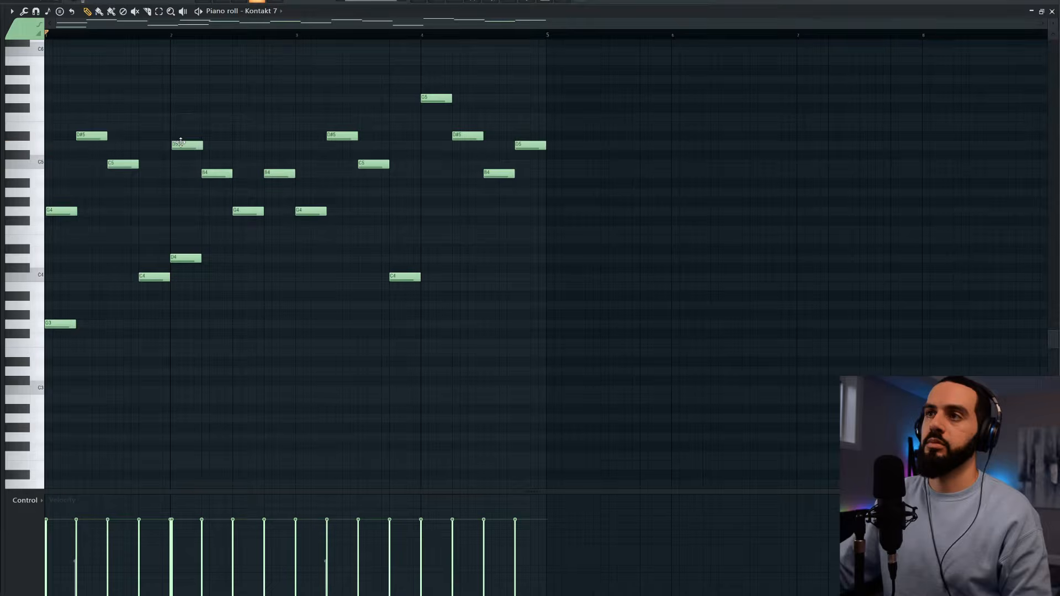
Play back the Kontakt 7 melody and split Pattern 1 by channel
key("space")
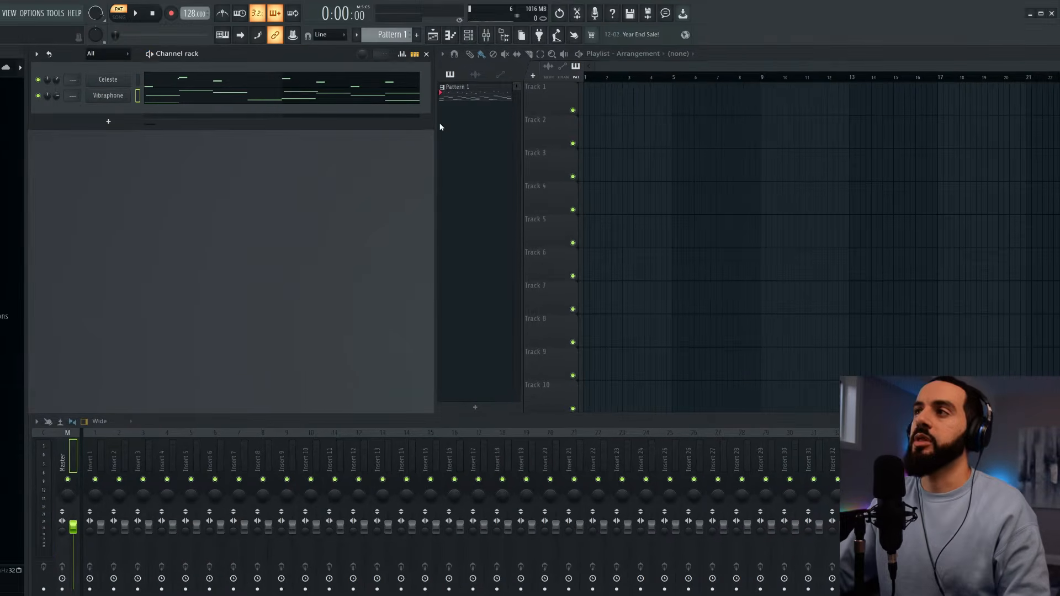
right_click(462, 99)
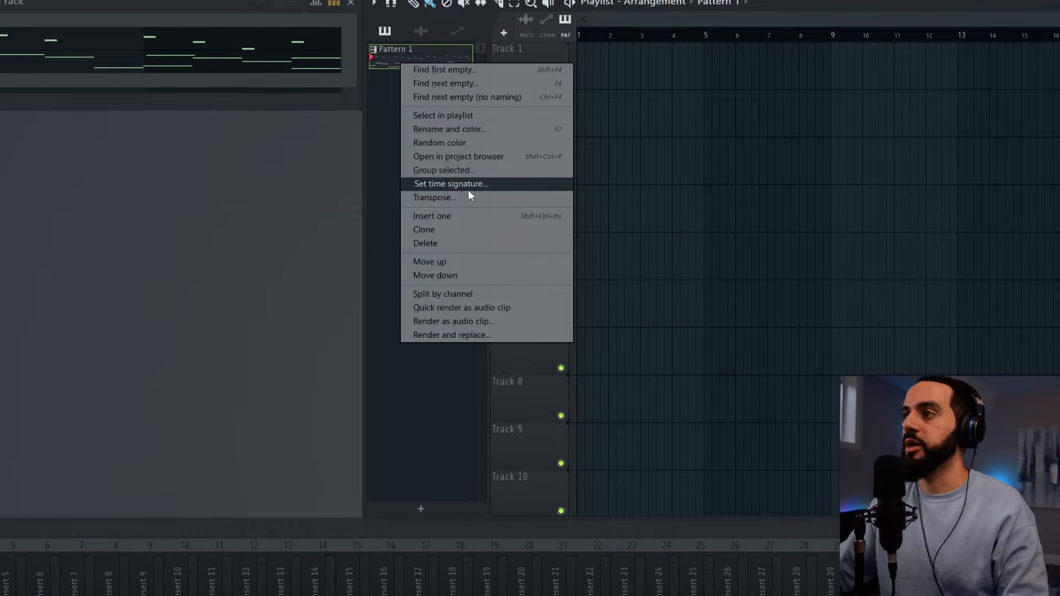
left_click(475, 293)
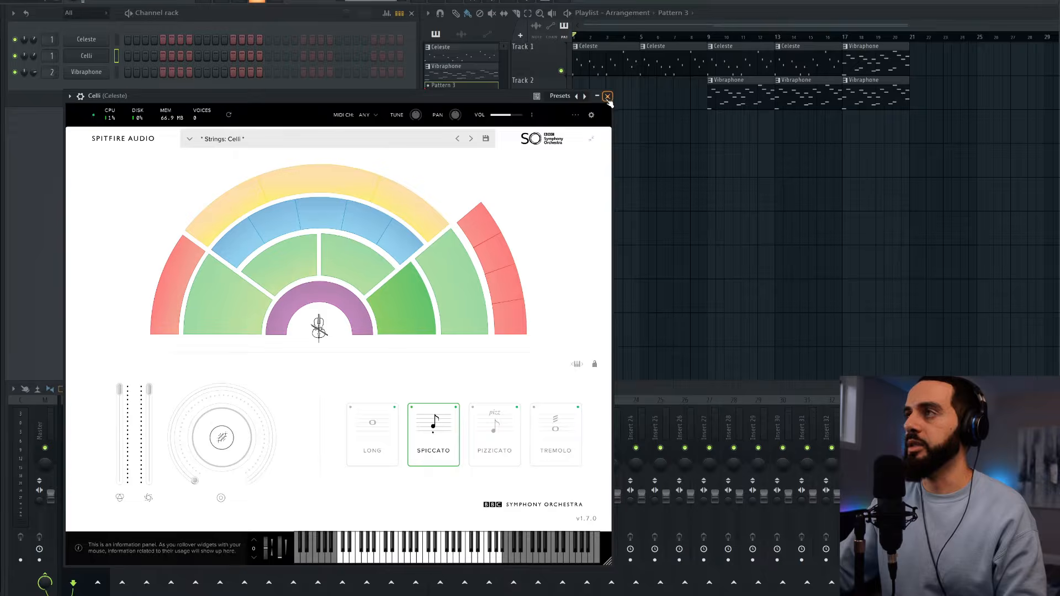
Write spiccato cello octaves in Pattern 3 every half bar, on C3 and C4 for bars 1–2 and D3 and D4 for bars 3–4
left_click(608, 97)
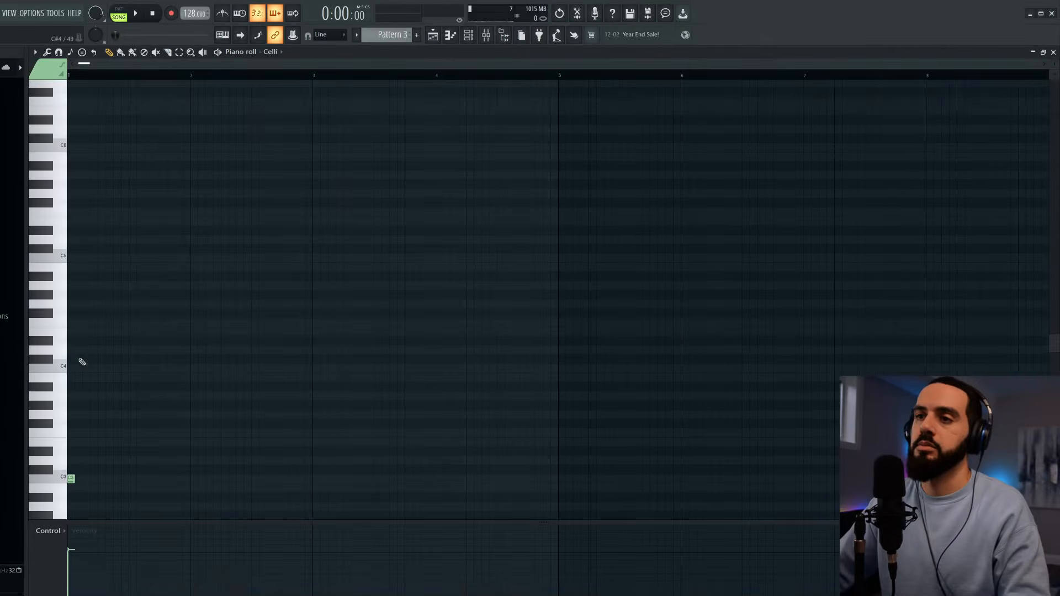
key("ctrl+b")
key("ctrl+a")
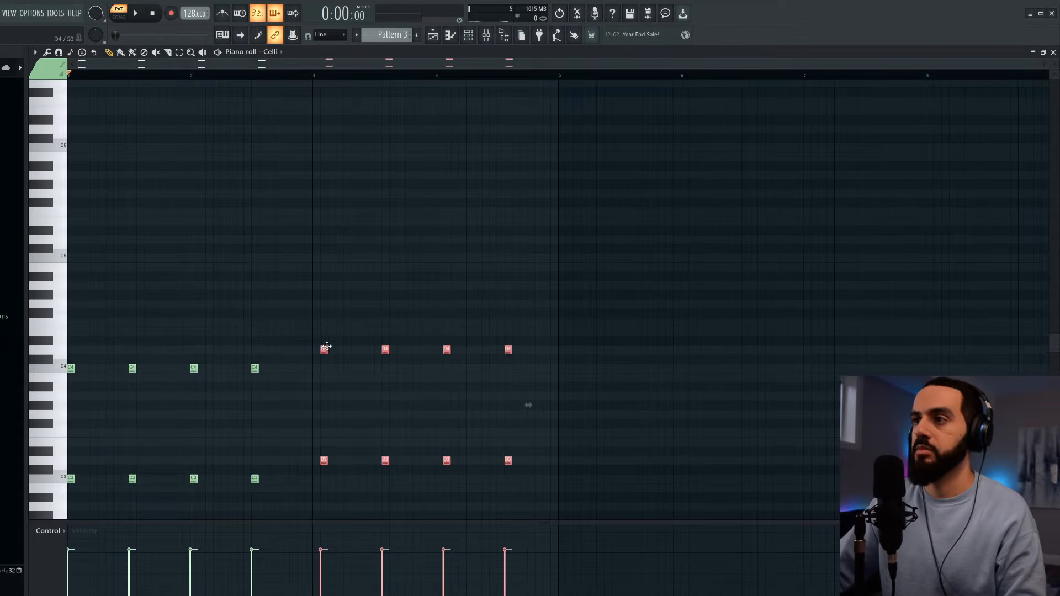
left_click_drag(326, 346, 318, 349)
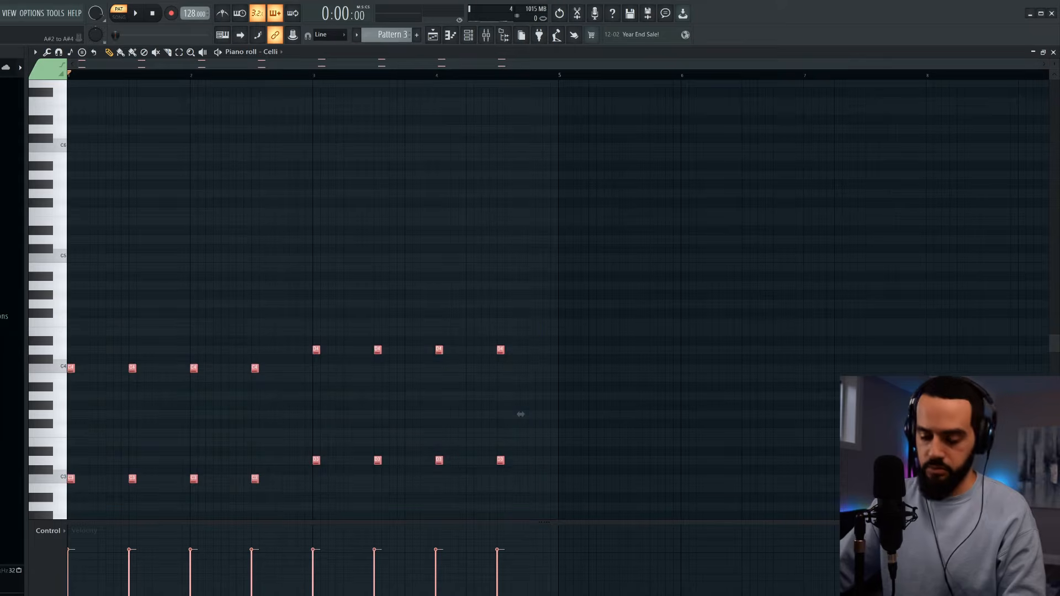
Duplicate the cello octaves into bars 5–8, moving them to D# in bars 5–6, F in bar 7 and G in bar 8
key("ctrl+b")
left_click_drag(507, 380, 558, 339)
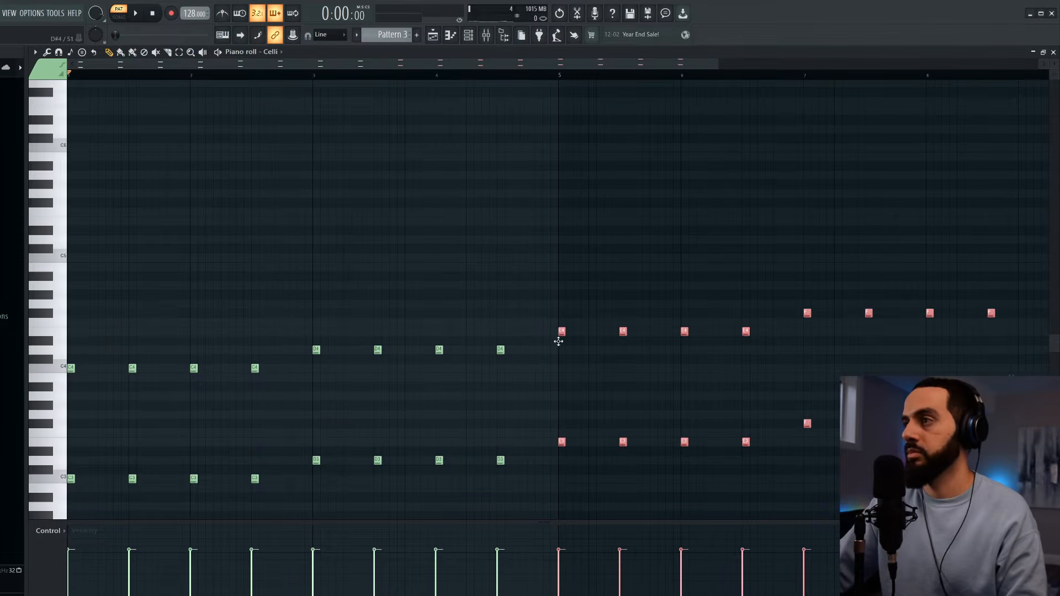
left_click_drag(790, 452, 1025, 292)
left_click_drag(916, 461, 1015, 273)
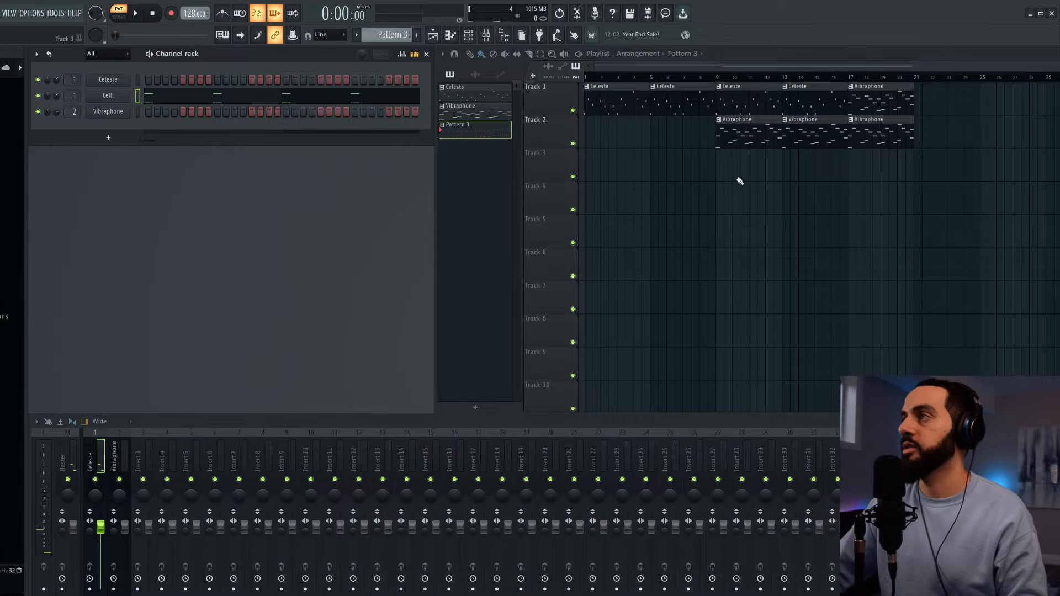
Place the cello pattern on Track 3 from bar 9 and make Celli the active pattern
left_click(721, 173)
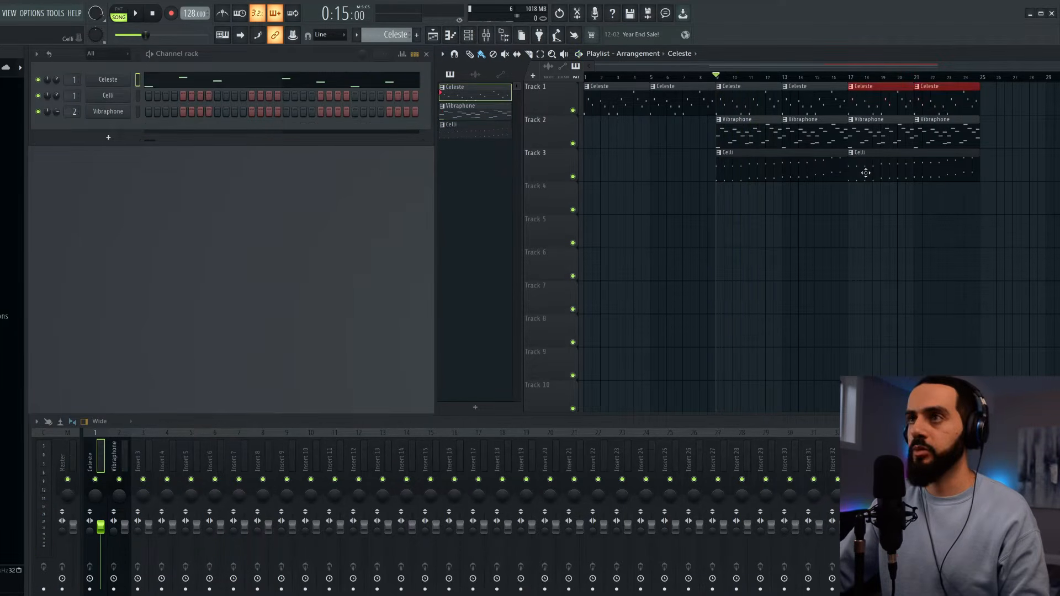
left_click(866, 173)
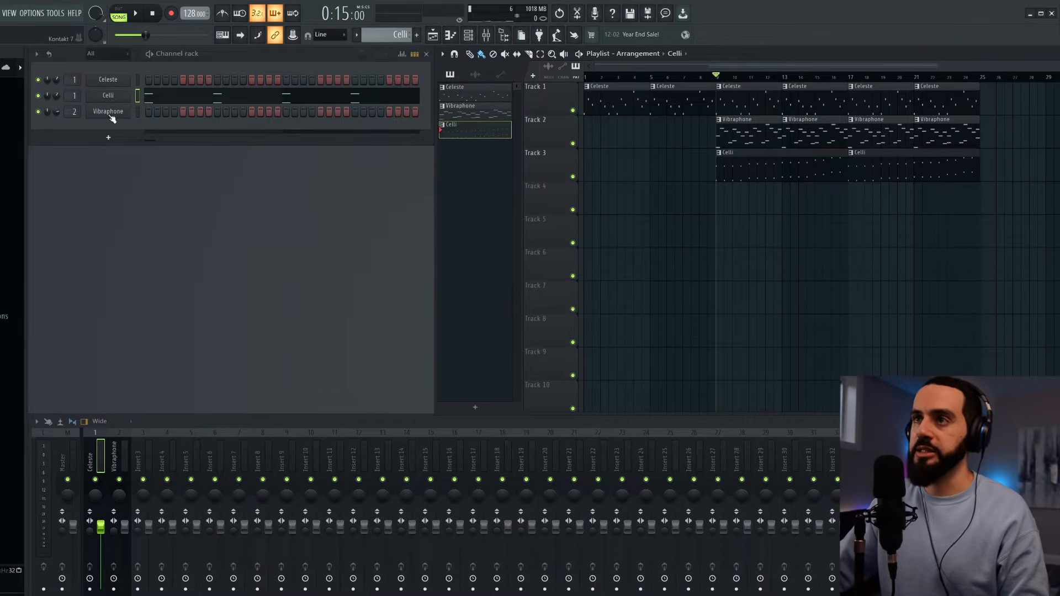
Add a new Kontakt 7 channel, search its libraries for "Free", and load ProjectSAM The Free Orchestra 1
left_click_drag(113, 119, 113, 117)
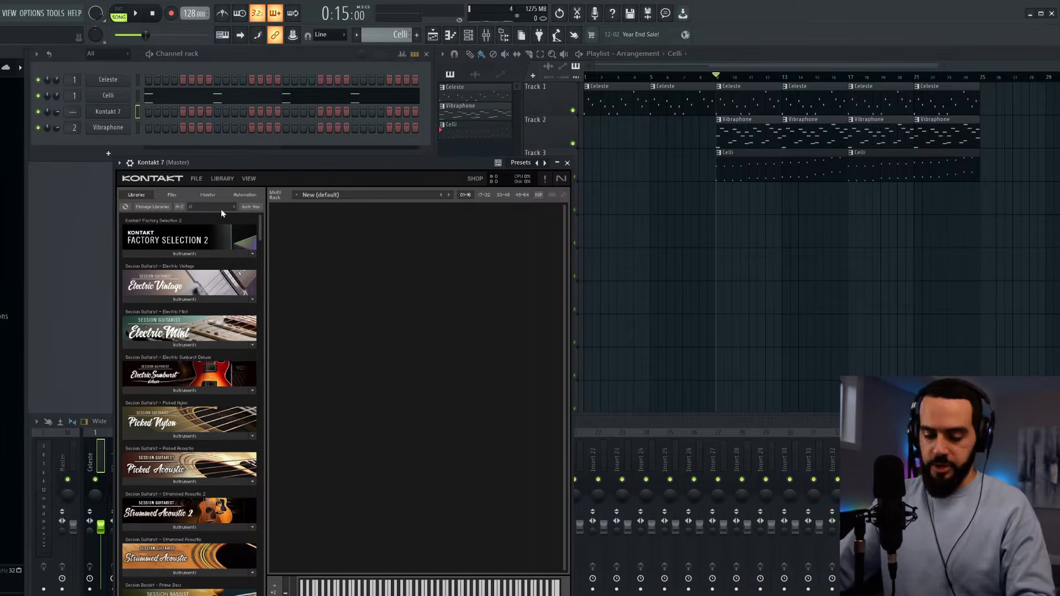
left_click(221, 208)
type("Free")
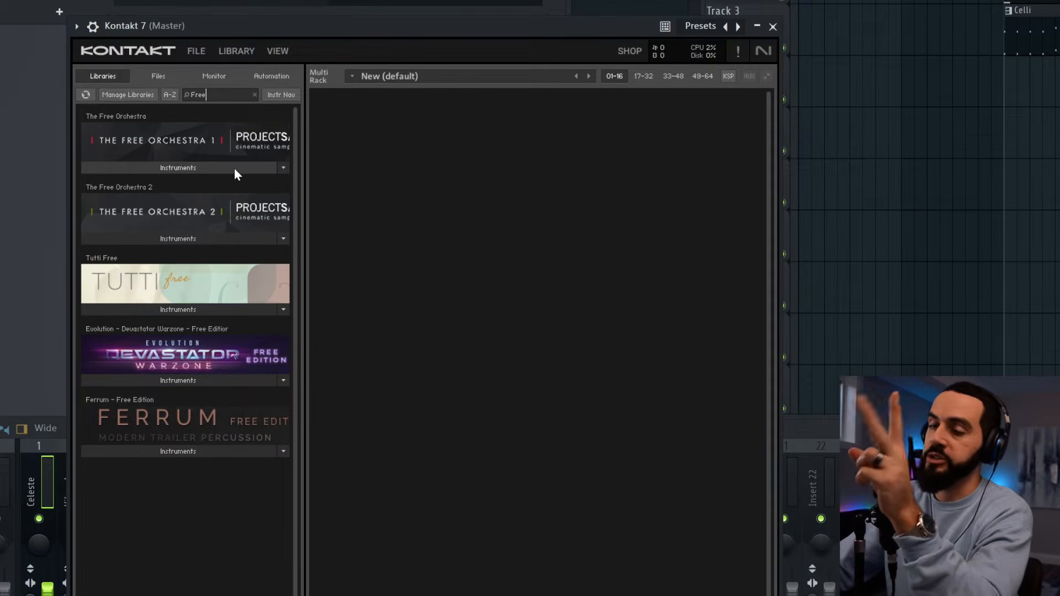
left_click(235, 169)
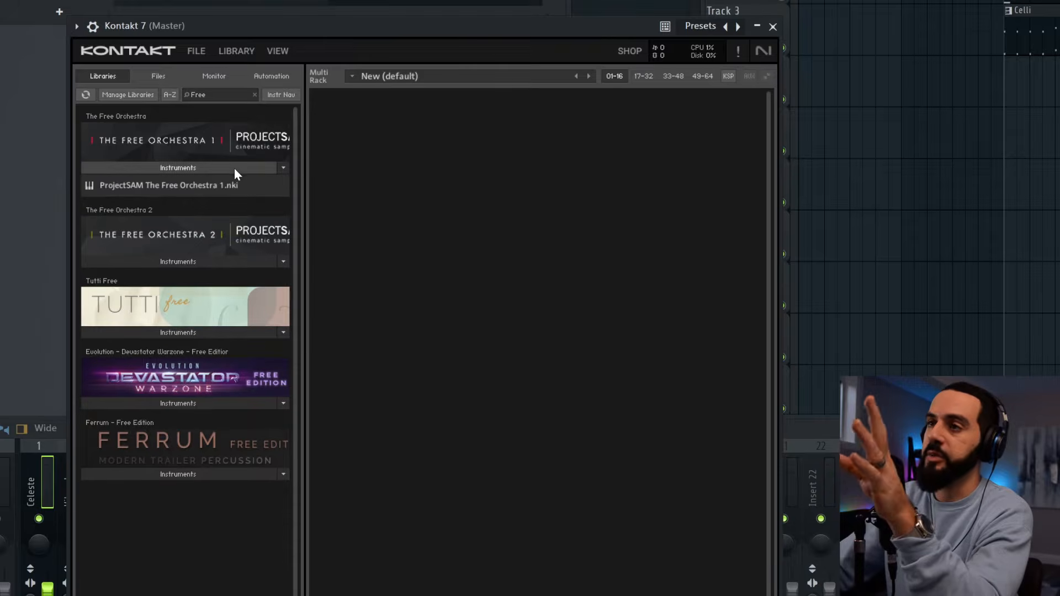
left_click(207, 188)
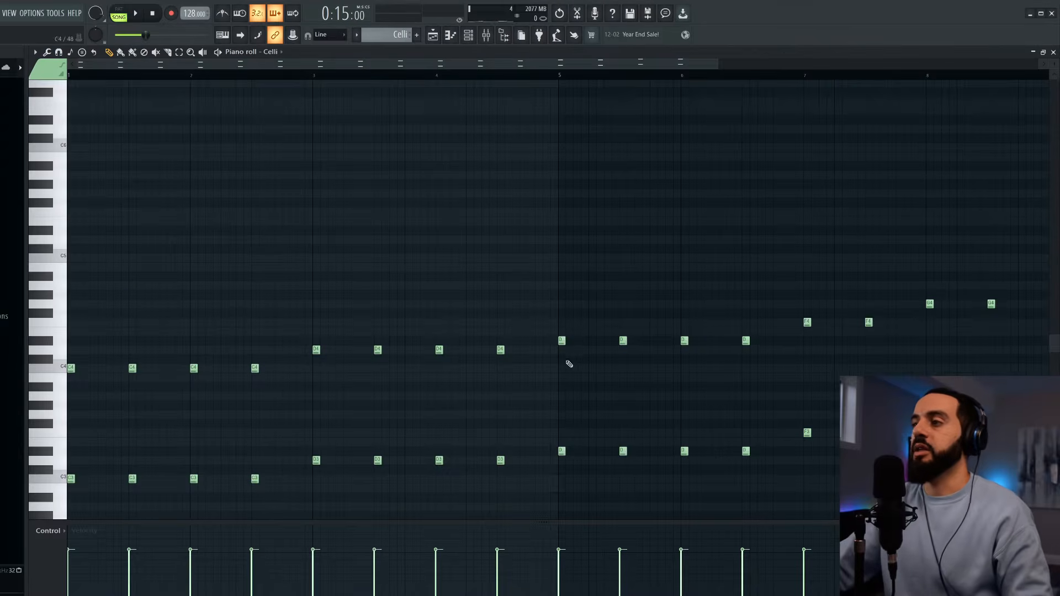
Copy all the Celli notes to the Kontakt 7 Short Strings channel and play the arrangement
scroll(636, 396, "down", 3)
key("ctrl+a")
key("space")
key("F7")
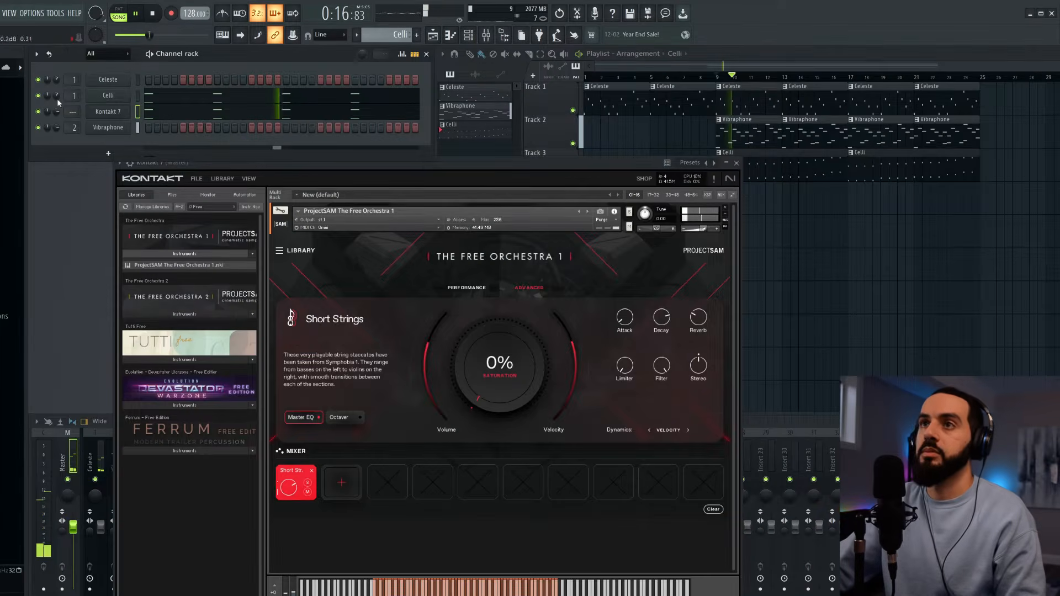
Set the velocity of the Kontakt 7 string notes to 100% in the piano roll
left_click(296, 115)
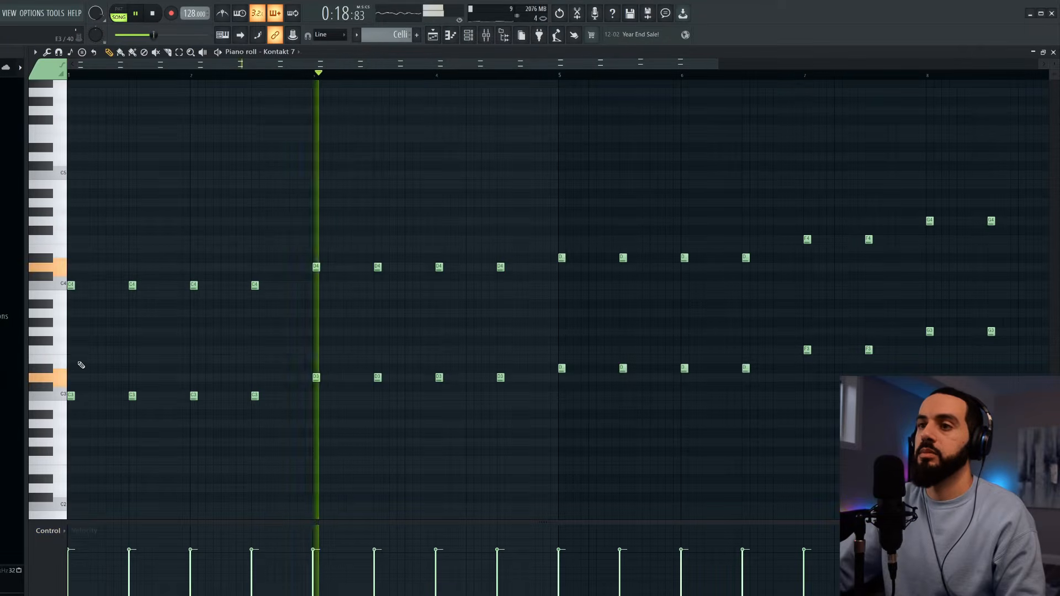
left_click_drag(69, 540, 72, 497)
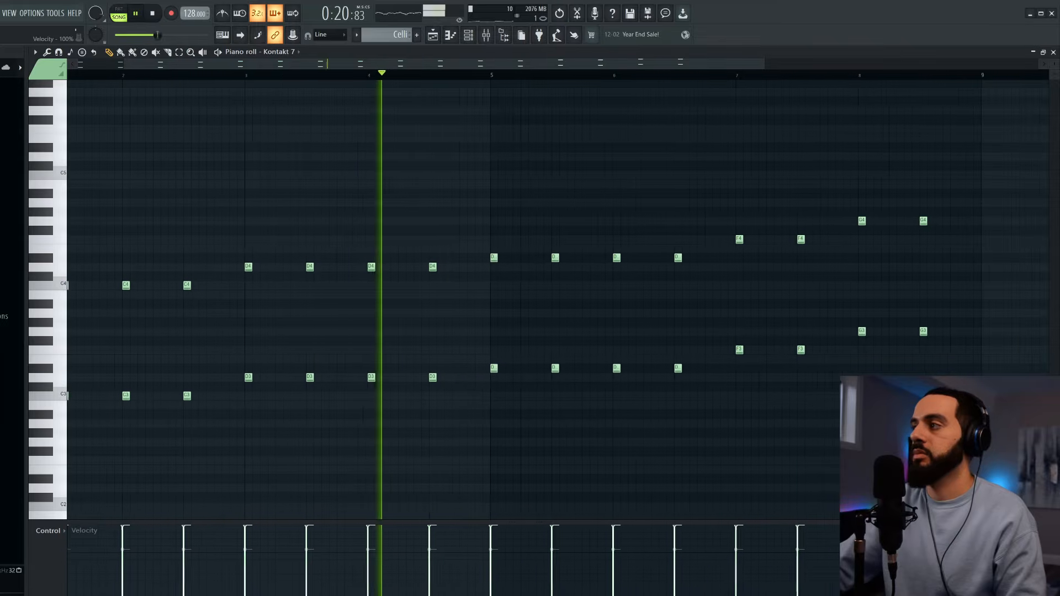
key("F7")
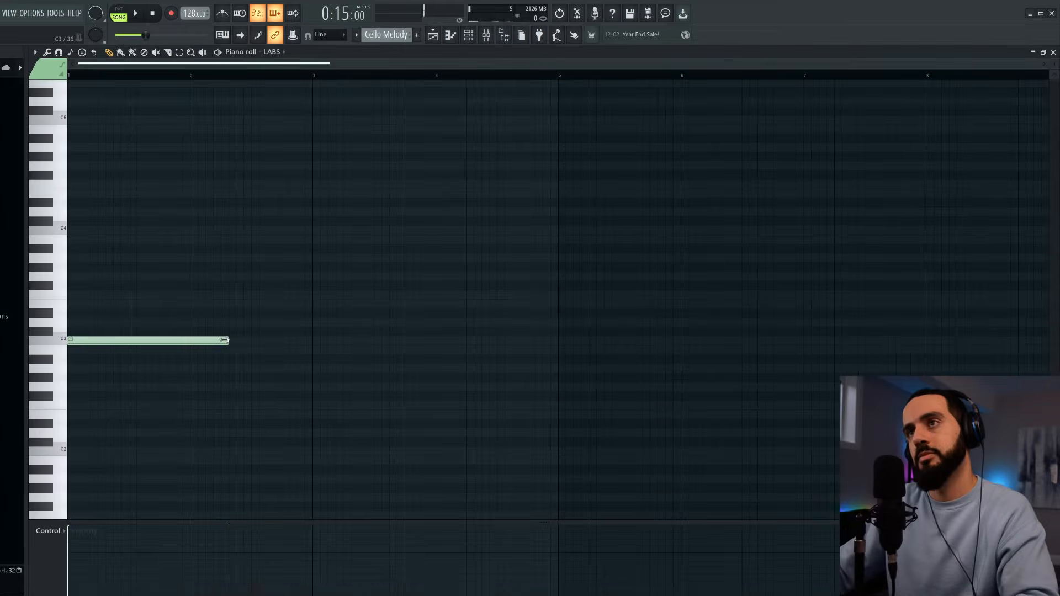
Add a two-bar C4 note above the C3 note in the Cello Melody pattern and duplicate the pair into bars 3–4
left_click(94, 231)
left_click_drag(297, 386, 214, 177)
key("ctrl+b")
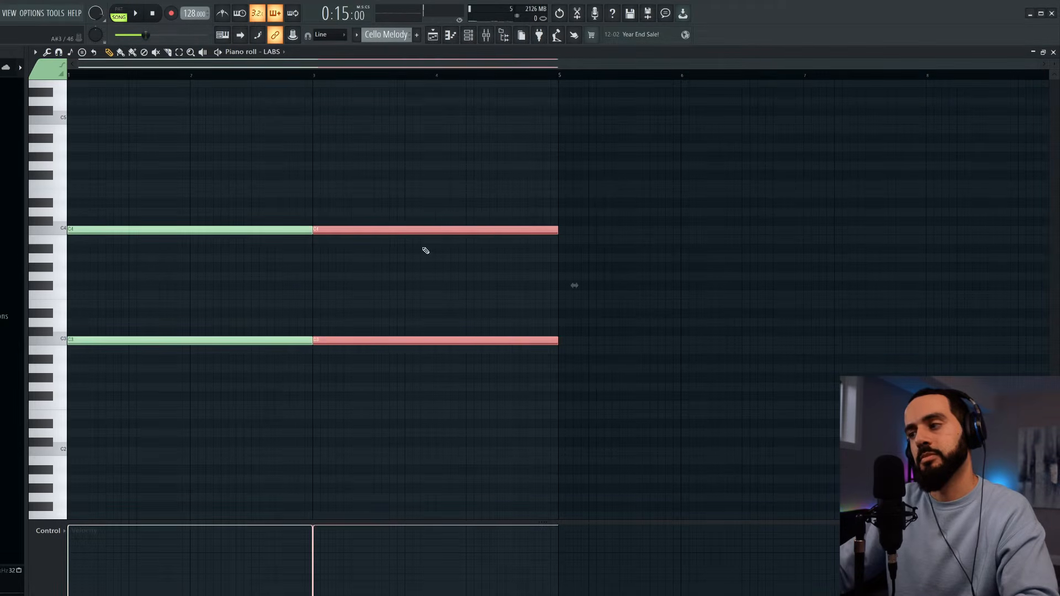
Raise the bar 3 octave pair to D and duplicate it onward, moving the bar 5 pair to D# and the bar 7 pair to F
left_click_drag(323, 231, 322, 208)
key("ctrl+b")
mouse_move(569, 213)
left_mouse_down()
mouse_move(573, 194)
mouse_move(575, 206)
left_mouse_up()
key("ctrl+b")
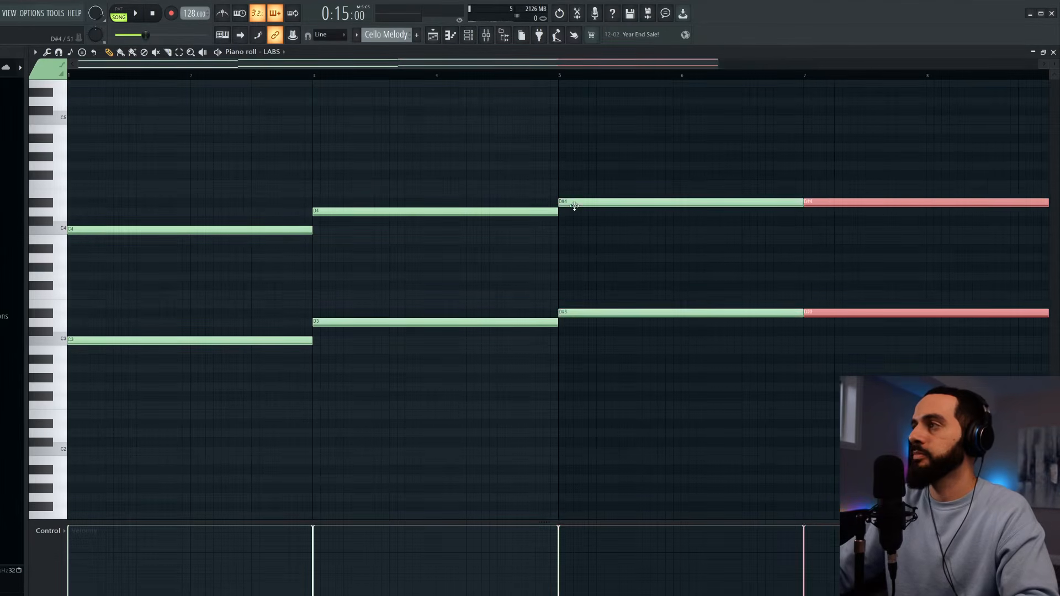
left_click_drag(810, 200, 813, 184)
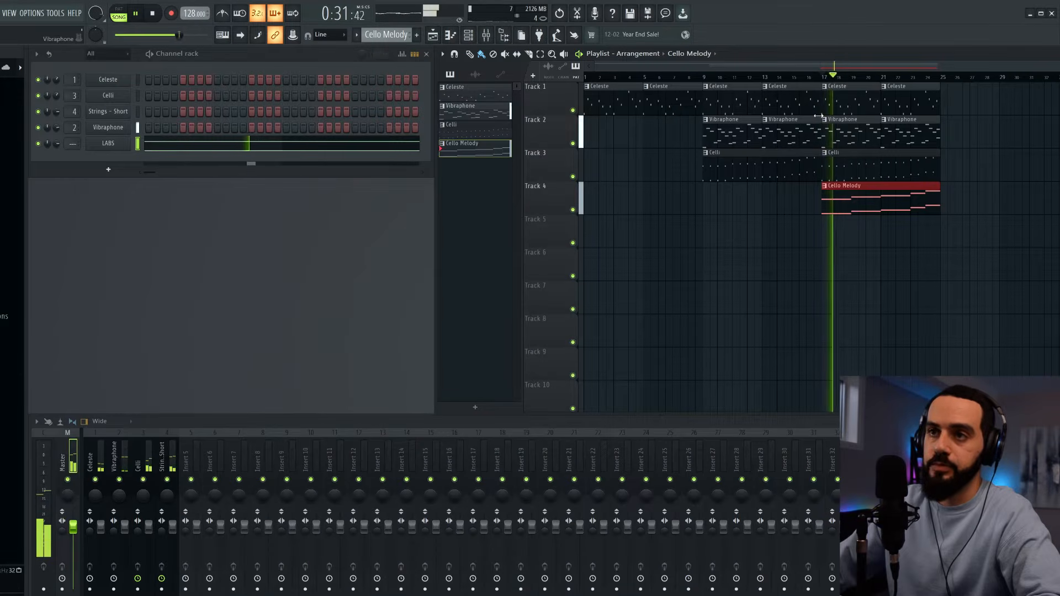
Rename the LABS channel to Cello - Frozen, route it to mixer track 5 and stop playback
right_click(107, 148)
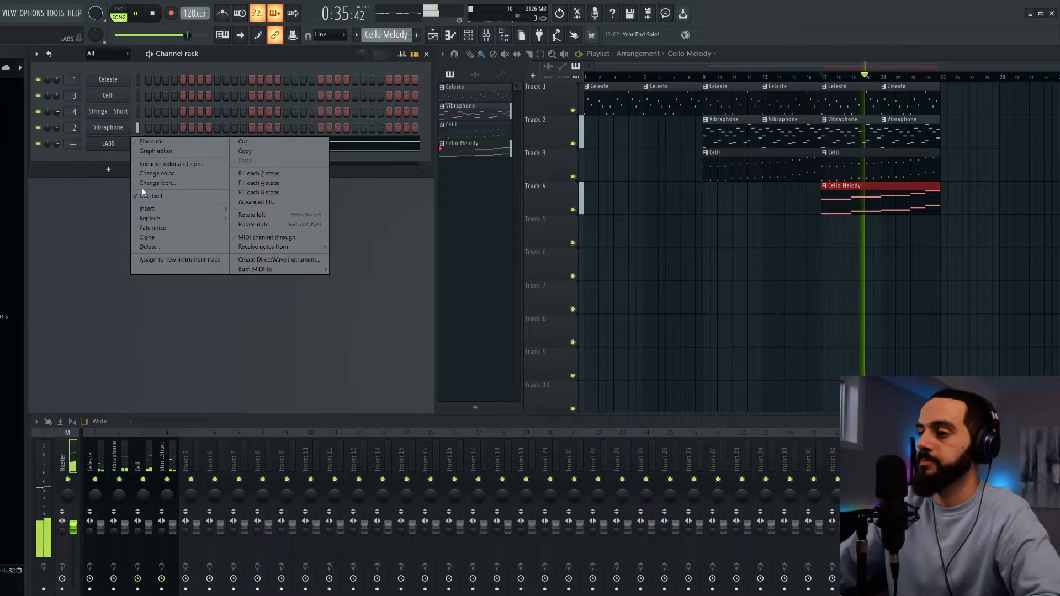
left_click(165, 165)
type("Cell")
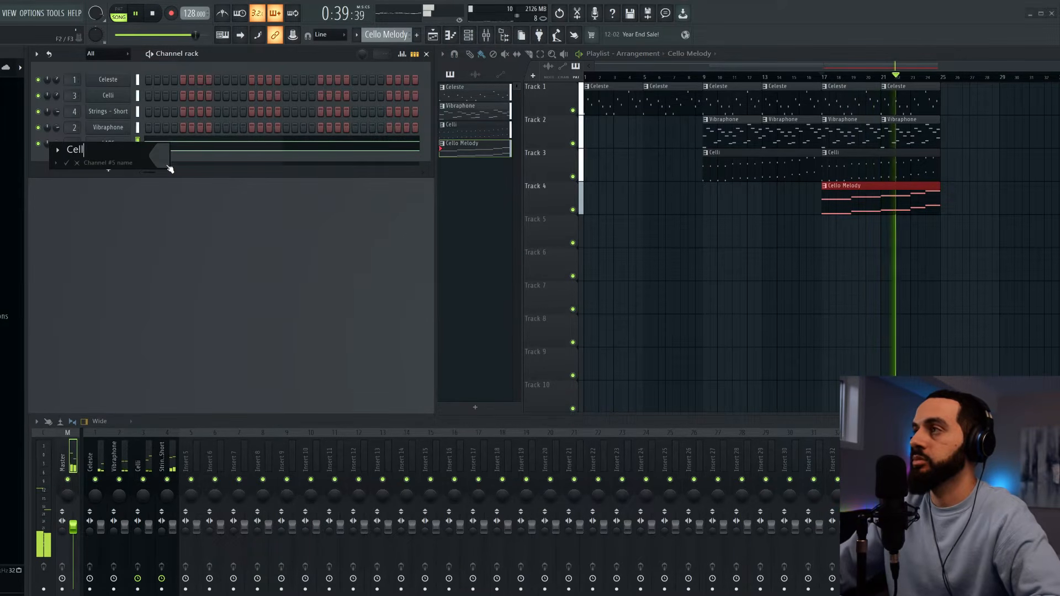
type("o - Frozen")
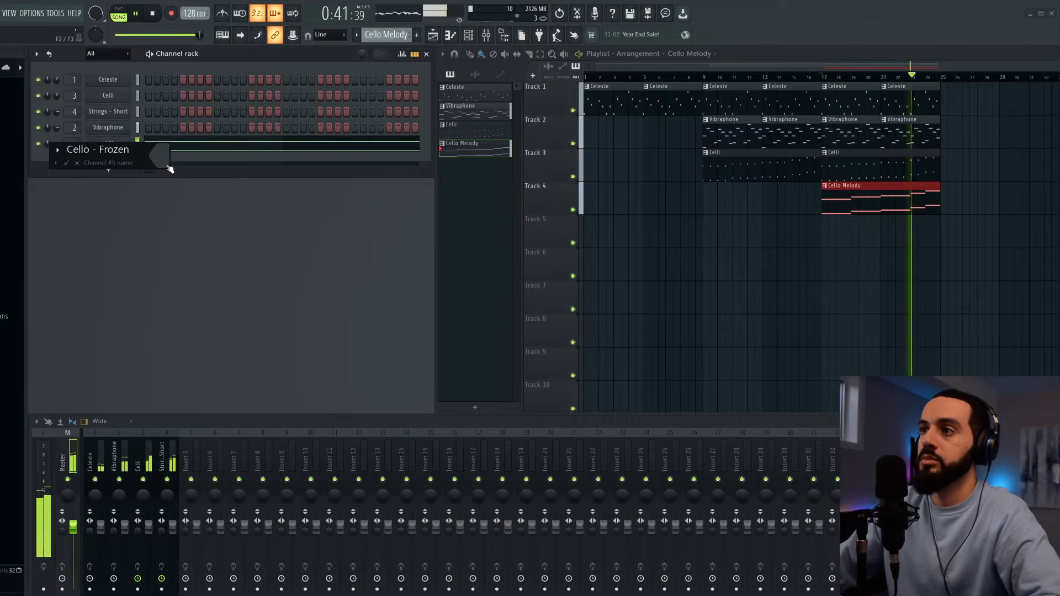
key("Return")
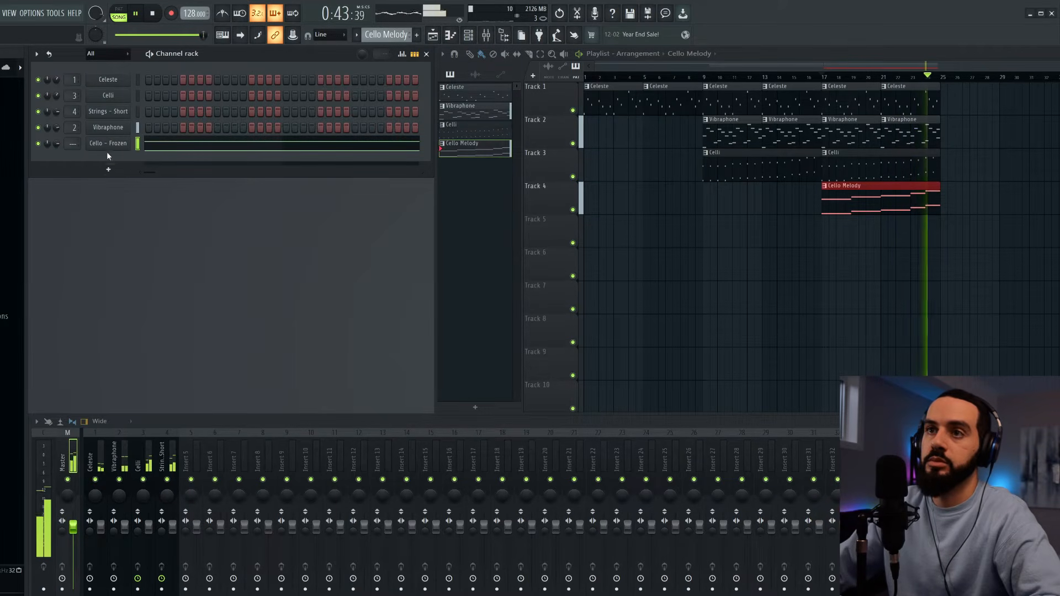
key("ctrl+l")
key("space")
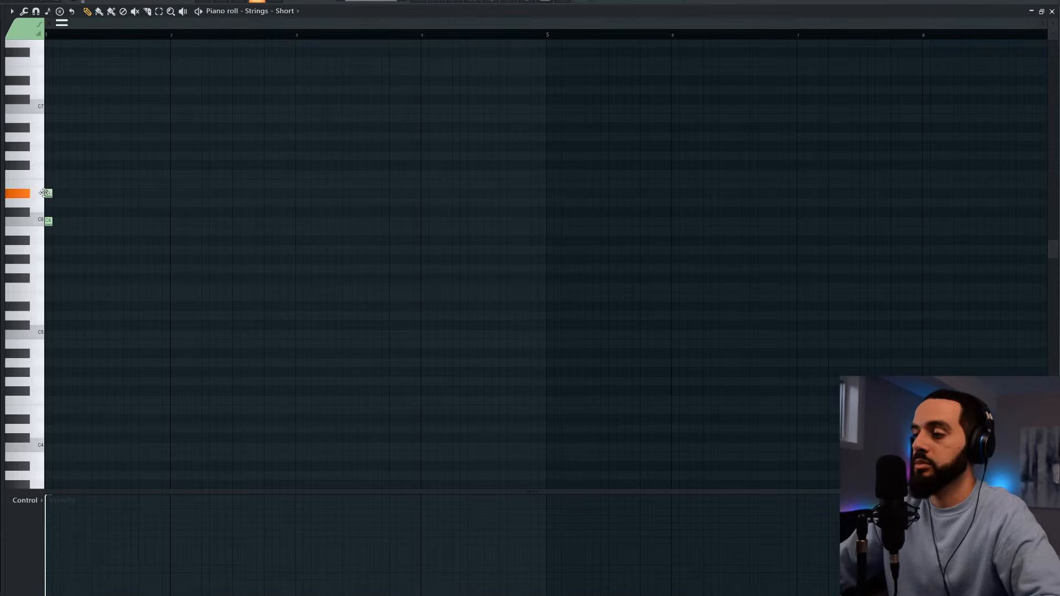
Build a two-bar Strings - Short pattern of C6/D#6 pairs on every beat, with G6 above beat three and D6 above the last two beats
left_click_drag(77, 241, 11, 167)
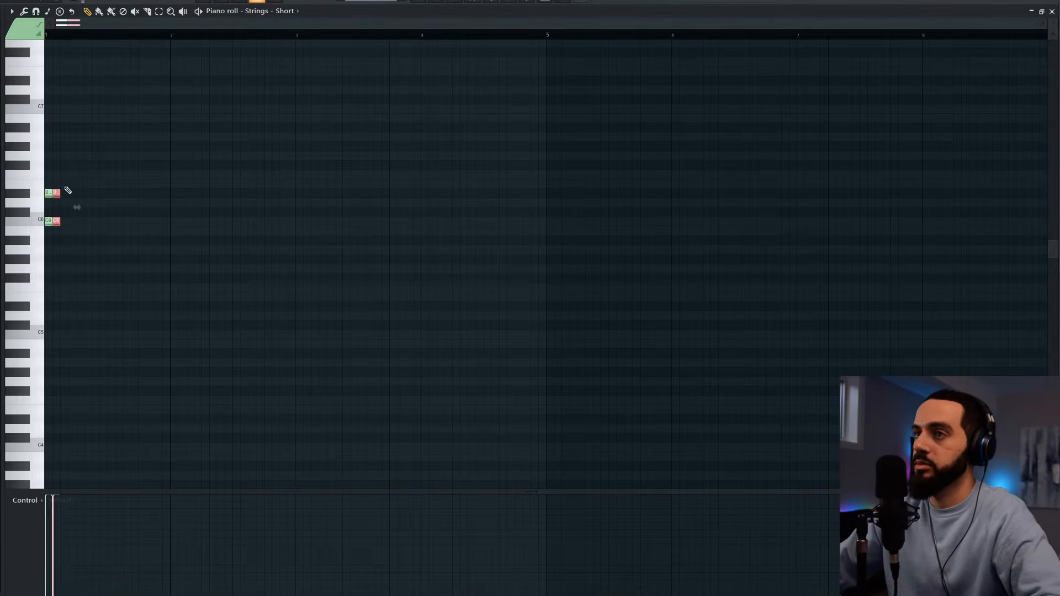
key("space")
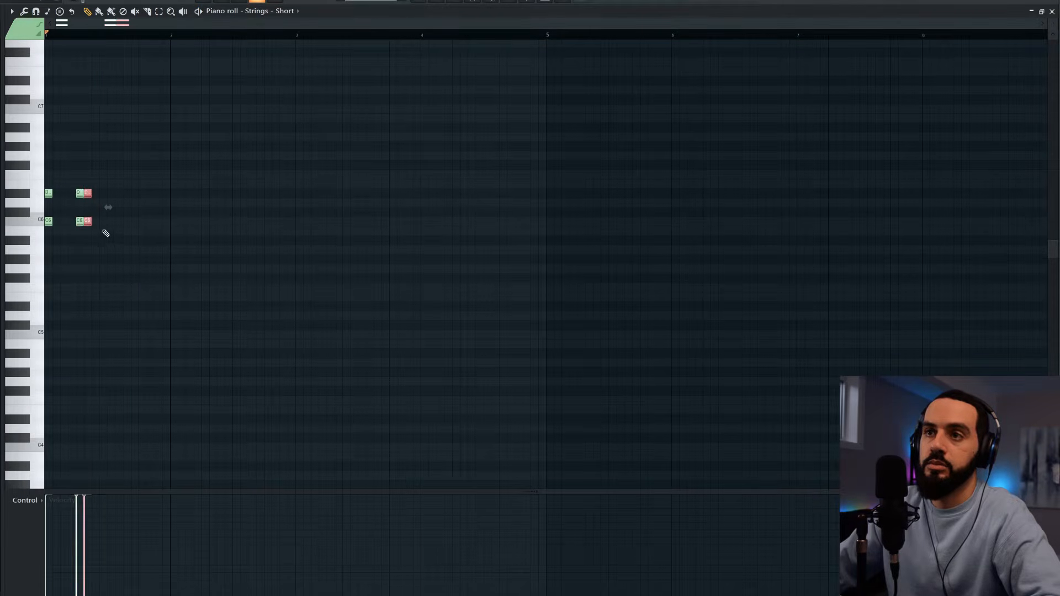
key("space")
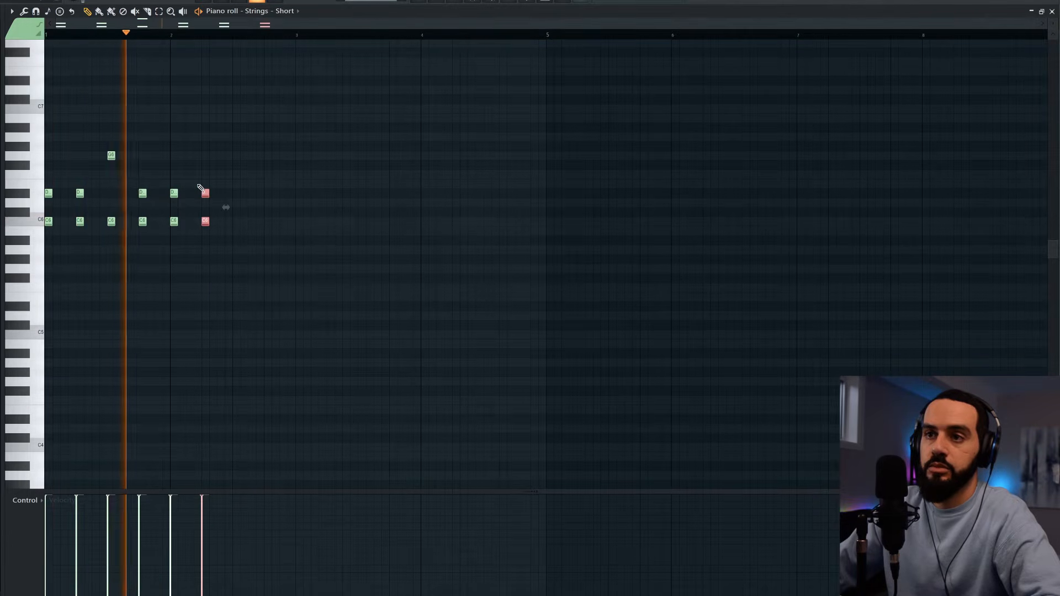
key("space")
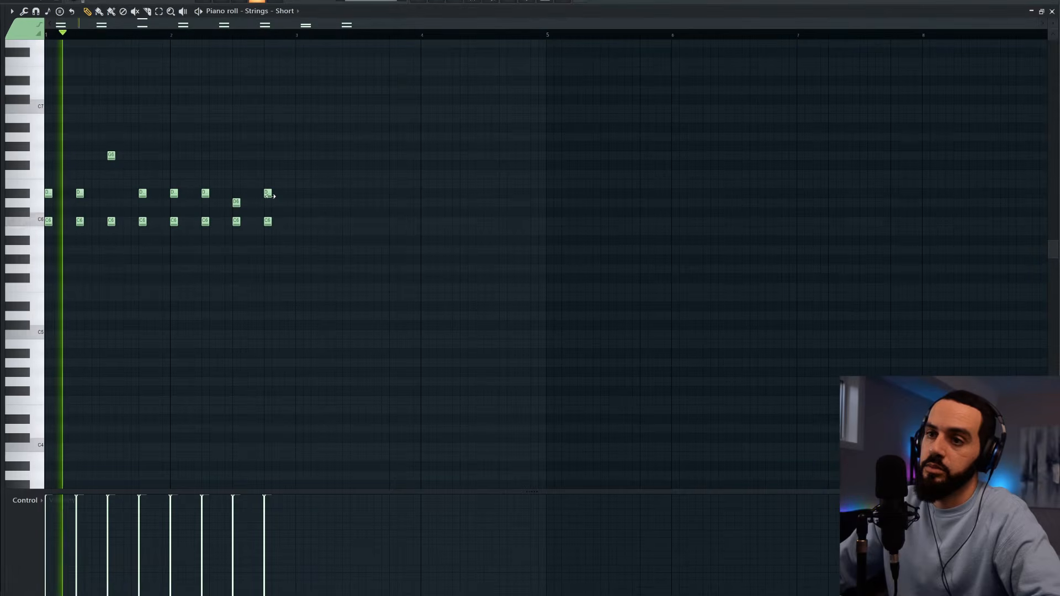
left_click_drag(269, 195, 269, 204)
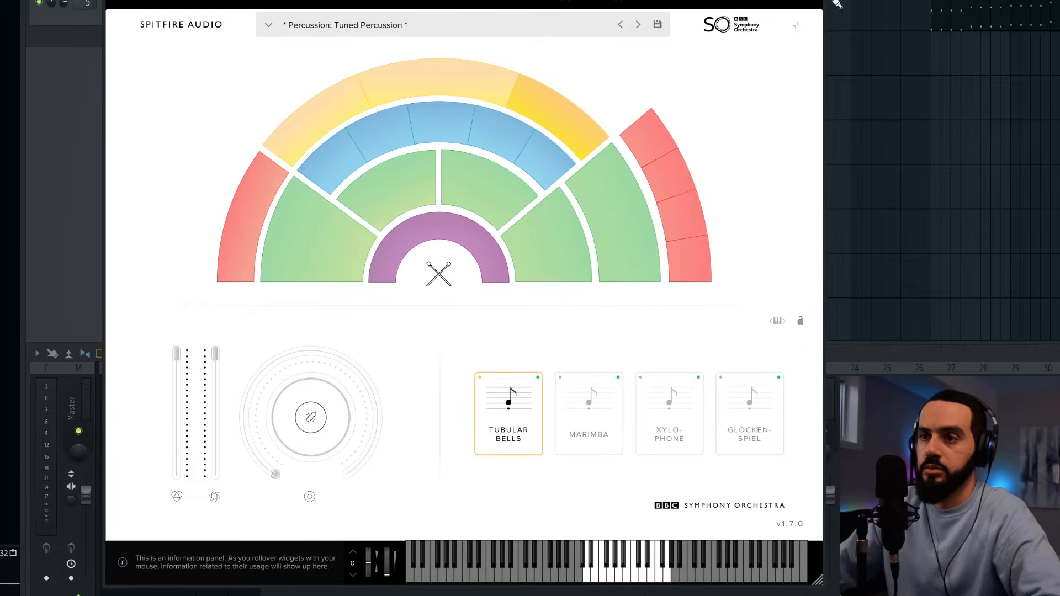
Play back the Tubular Bell pattern to audition its opening note
key("space")
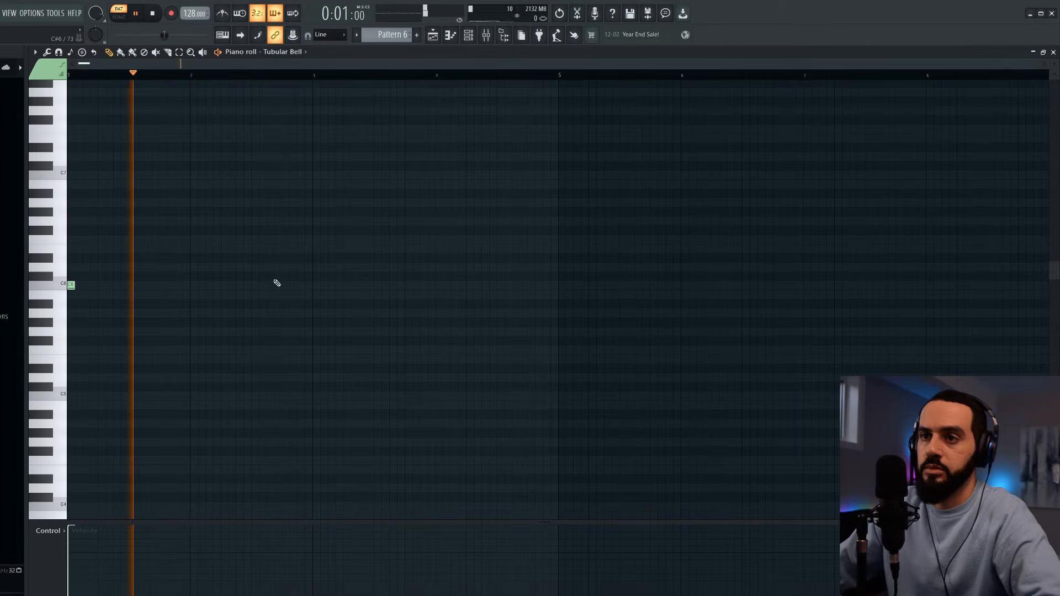
key("space")
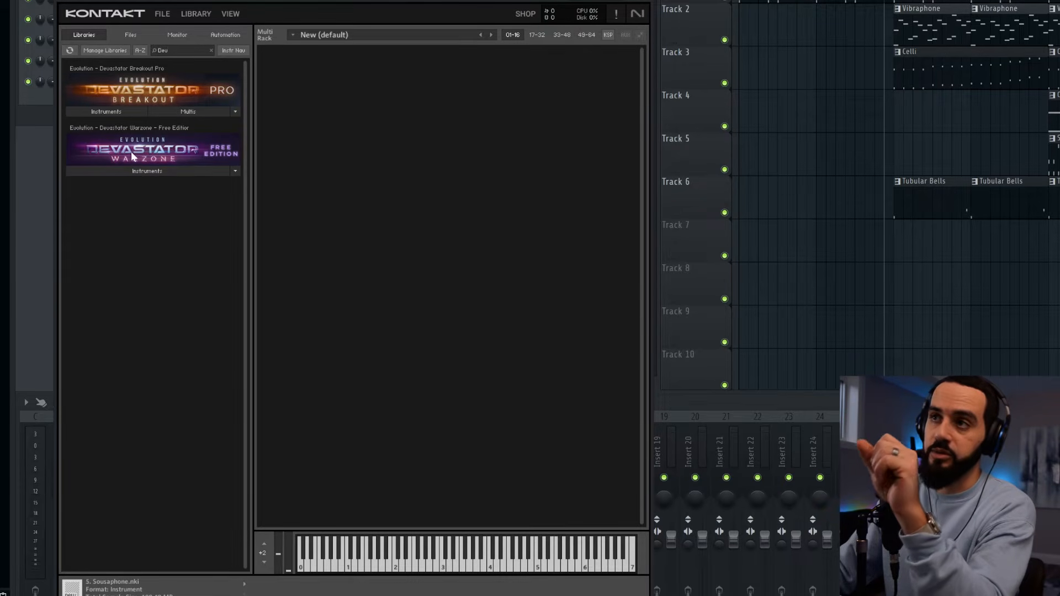
Load the 10. Reversed FX & Rises instrument from the Devastator Warzone Free Edition library and close the Kontakt window
left_click(143, 171)
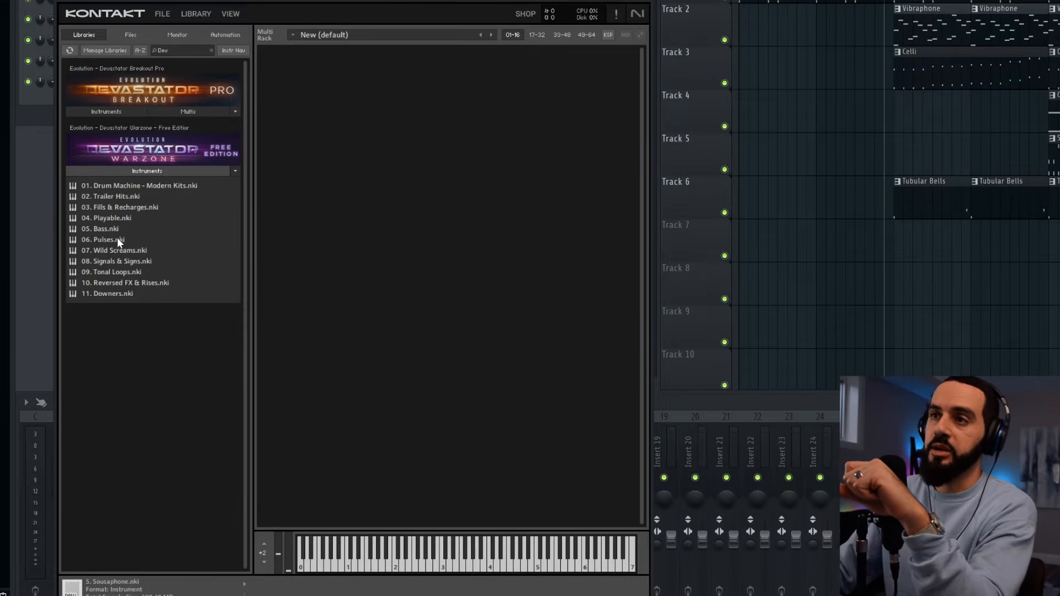
left_click(131, 283)
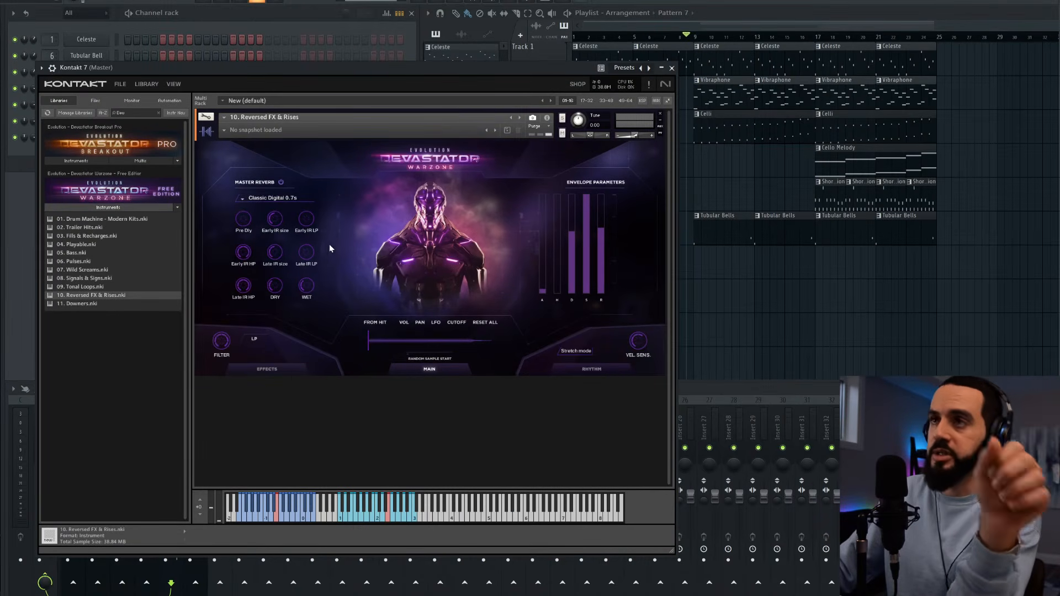
left_click(673, 68)
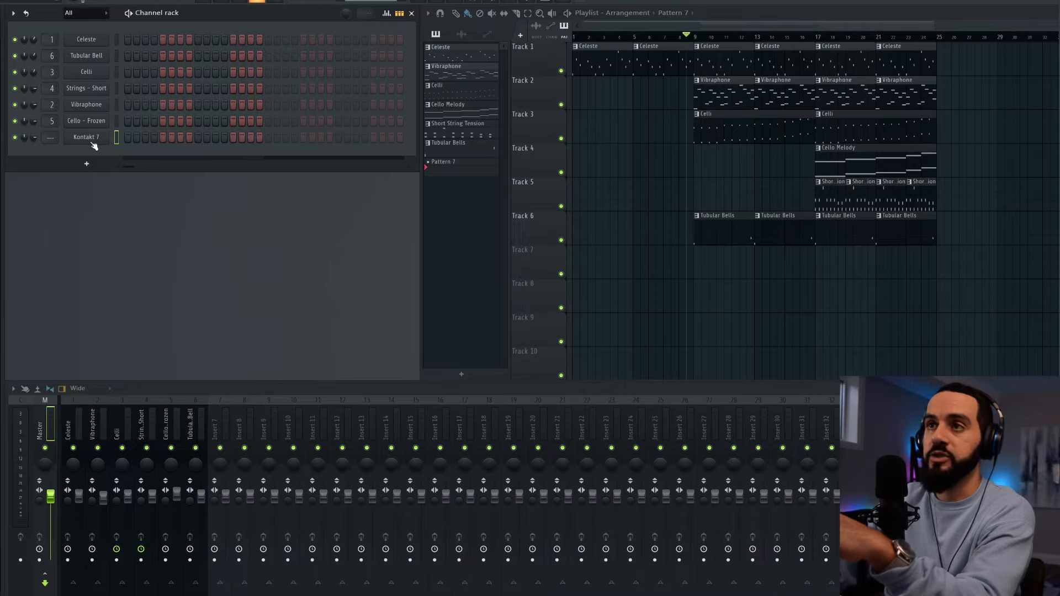
Delete the Kontakt 7 channel from the channel rack
right_click(93, 140)
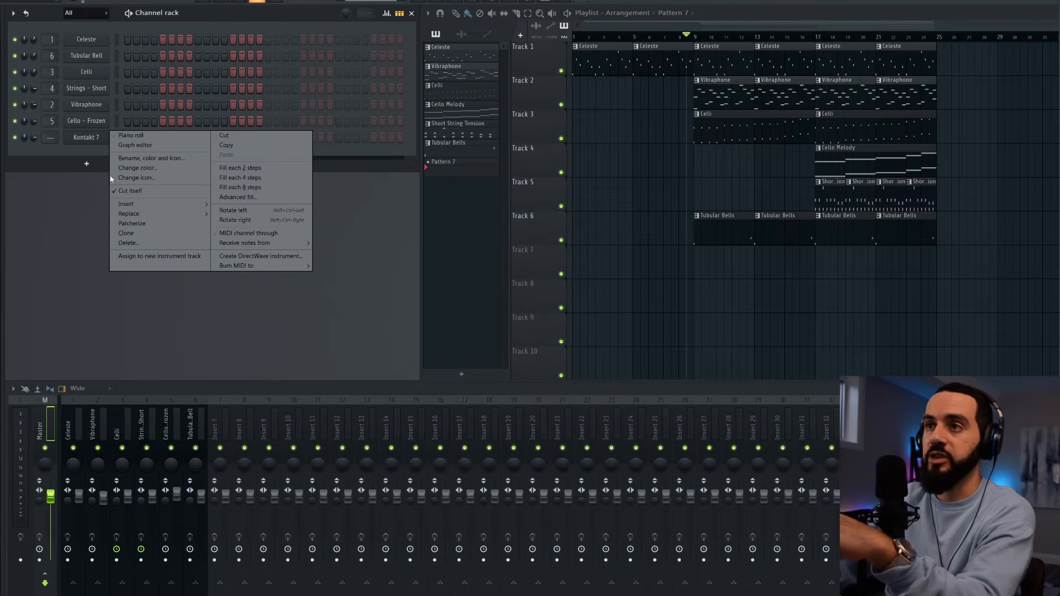
left_click(131, 243)
left_click(497, 326)
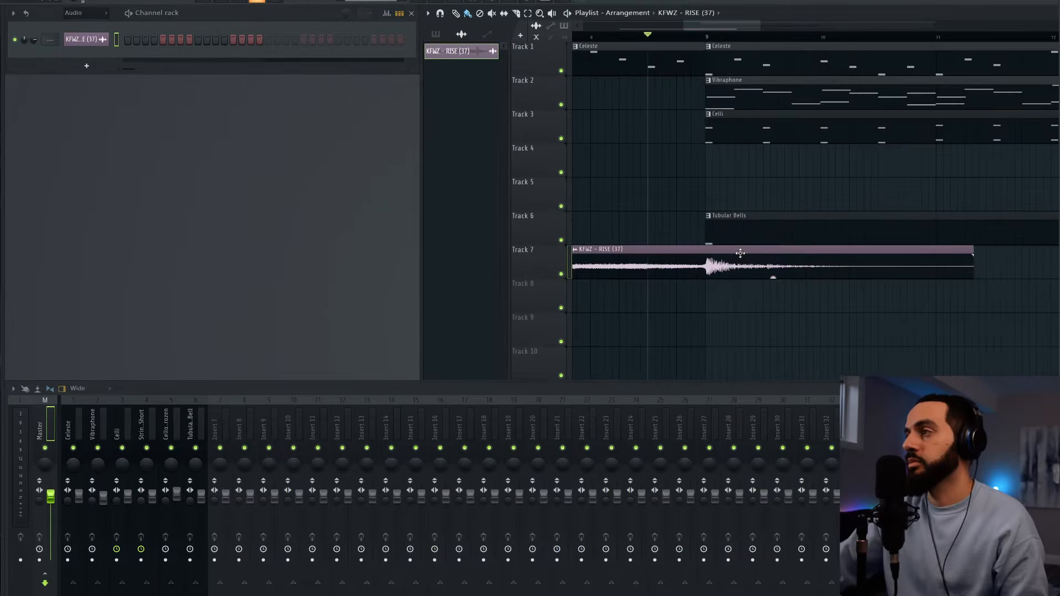
Fade in the KFWZ - RISE (37) clip up to bar 9 and set its gain to -8.5 dB during playback
scroll(739, 276, "down", 6)
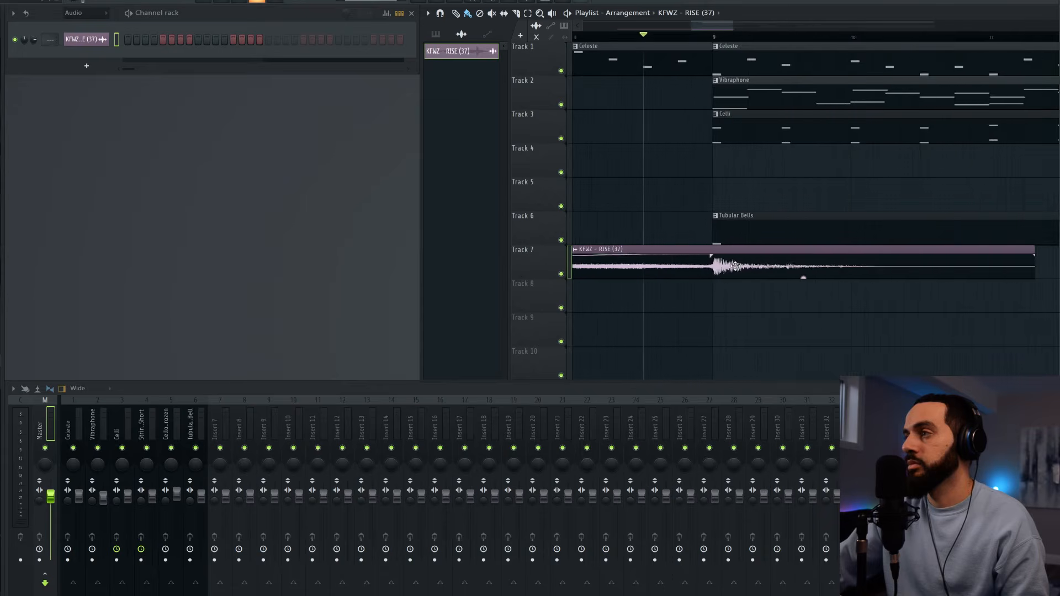
scroll(736, 271, "down", 2)
key("space")
left_click_drag(683, 278, 683, 286)
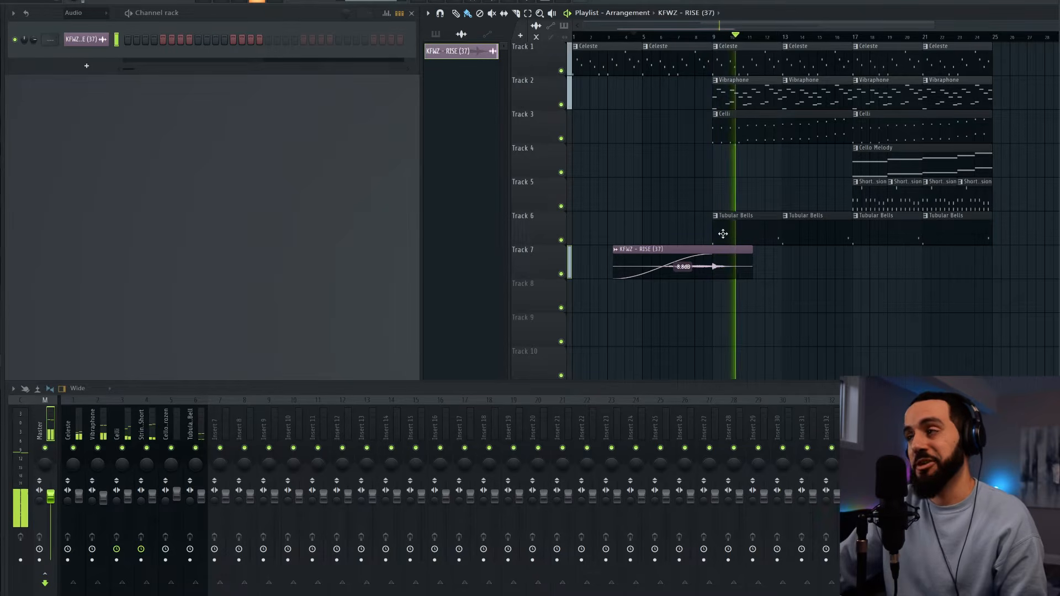
left_click_drag(682, 277, 683, 275)
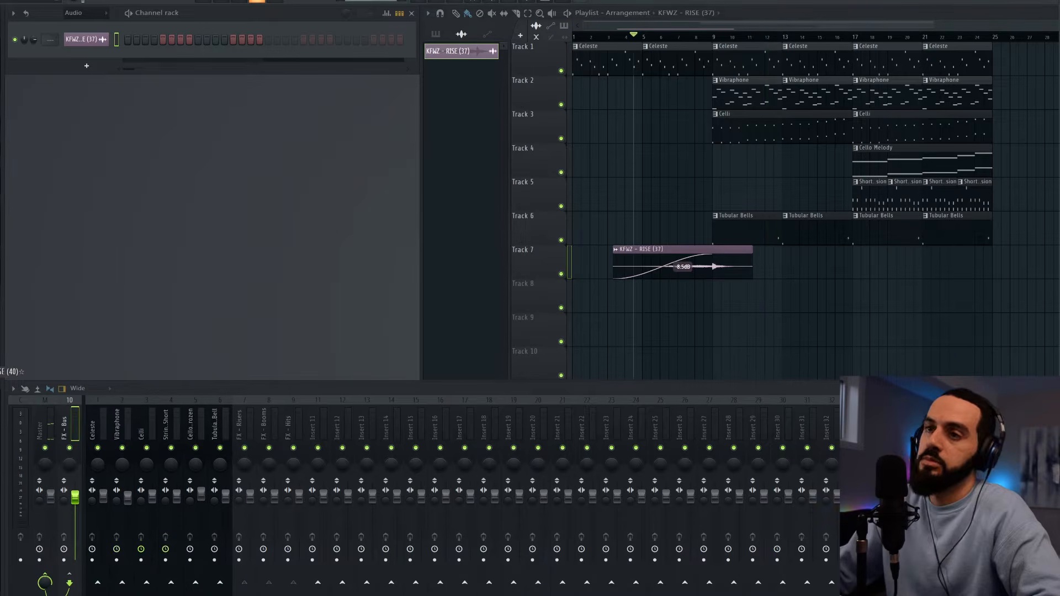
Add the KFWZ - RISE (40) sample to Track 8 with its peak at bar 9 and set its gain to -12.4 dB
left_click_drag(453, 309, 678, 293)
scroll(734, 308, "up", 4)
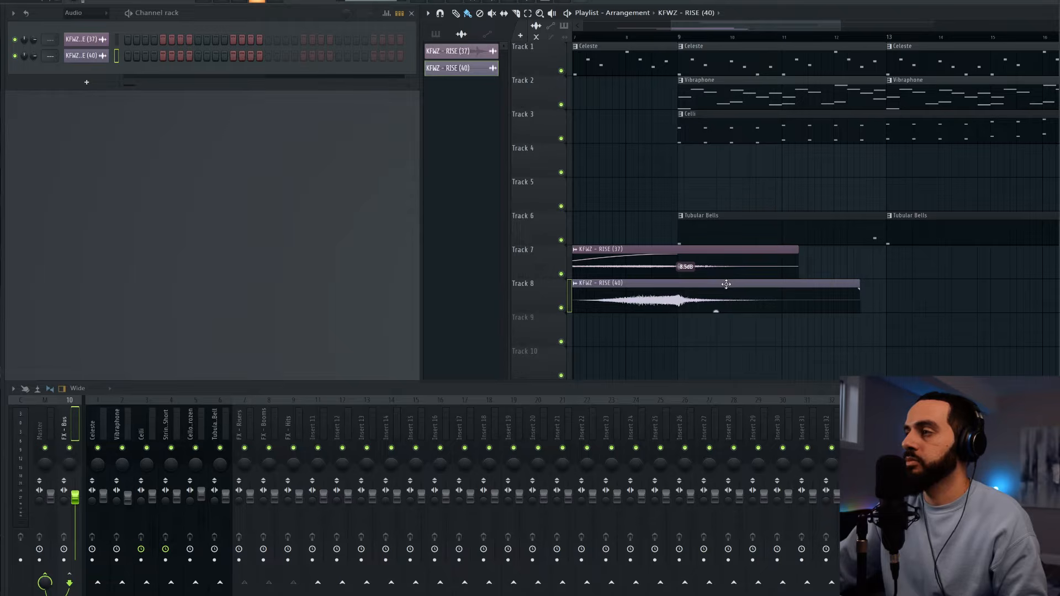
left_click_drag(716, 312, 717, 315)
scroll(663, 357, "down", 4)
key("space")
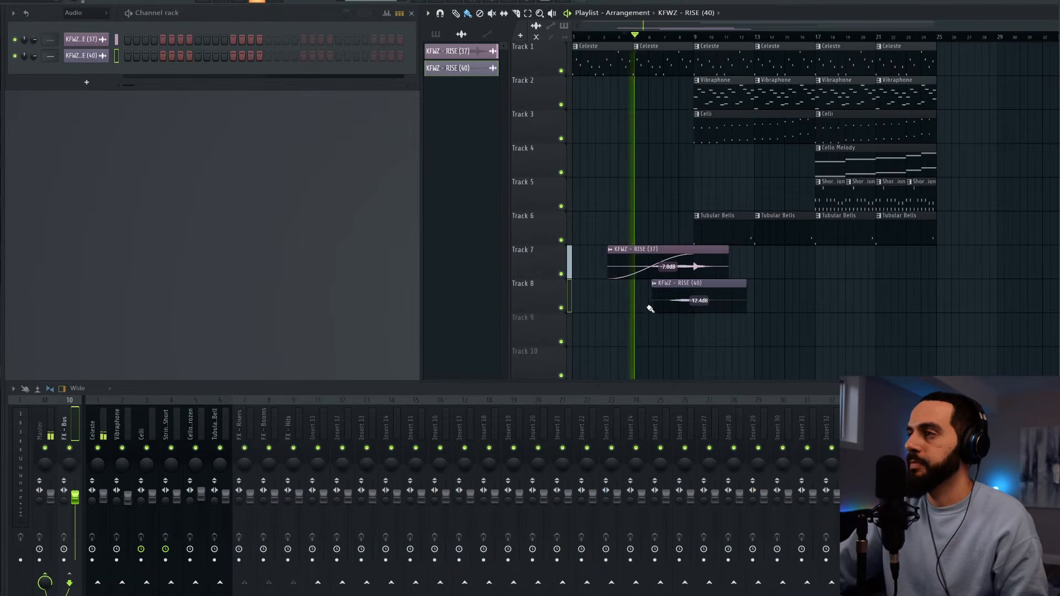
Fade in the KFWZ - RISE (40) clip up to bar 9 and set its gain to -13.5 dB
left_click_drag(654, 290, 699, 315)
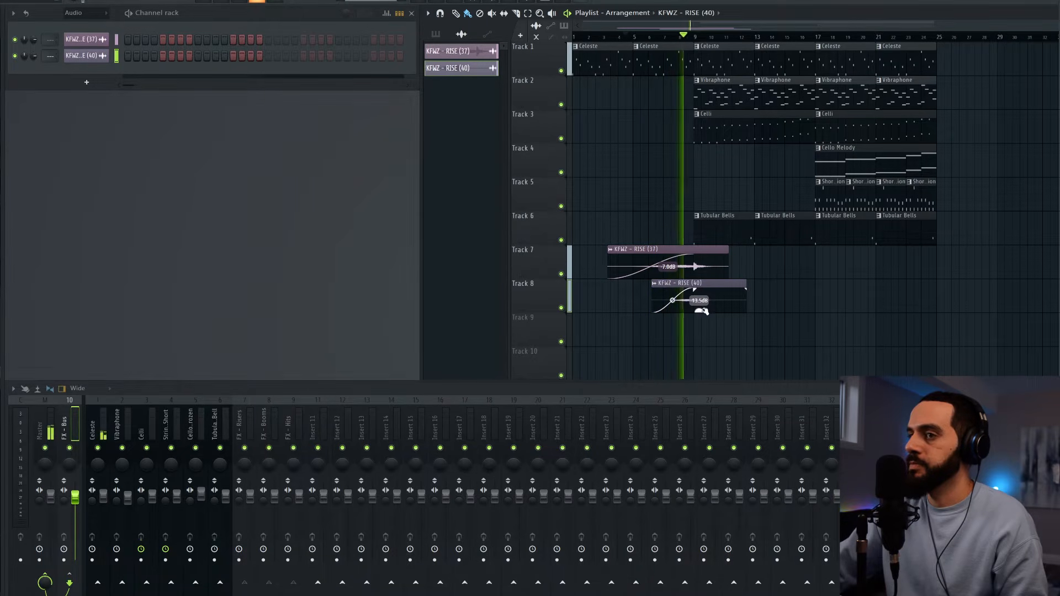
key("space")
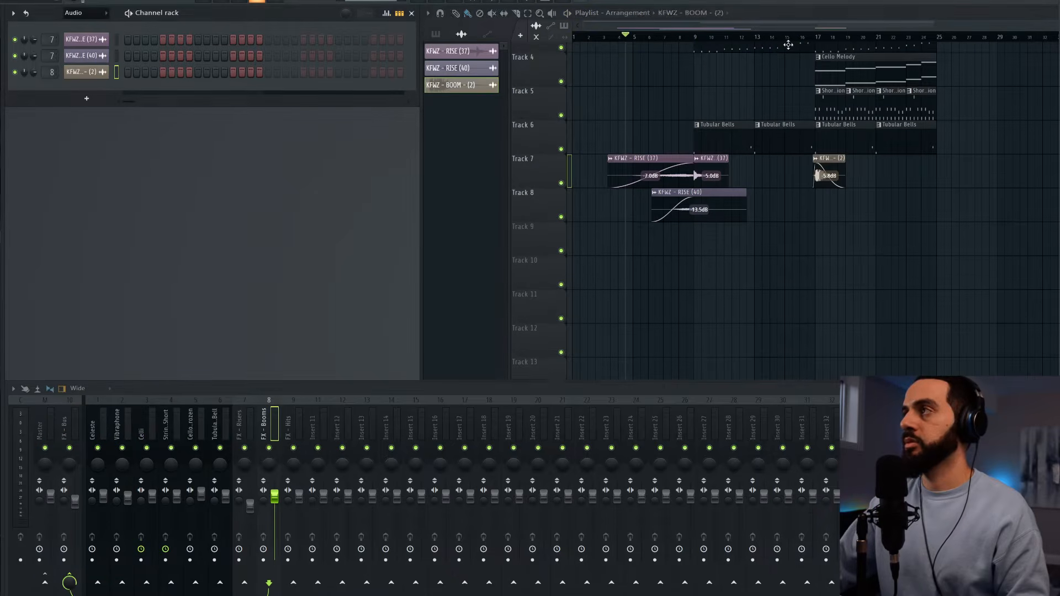
Set the gain of the KFWZ - BOOM - (2) clip to -6.0 dB and of the two KFRE riser clips to -11.4 dB
left_click(784, 37)
key("space")
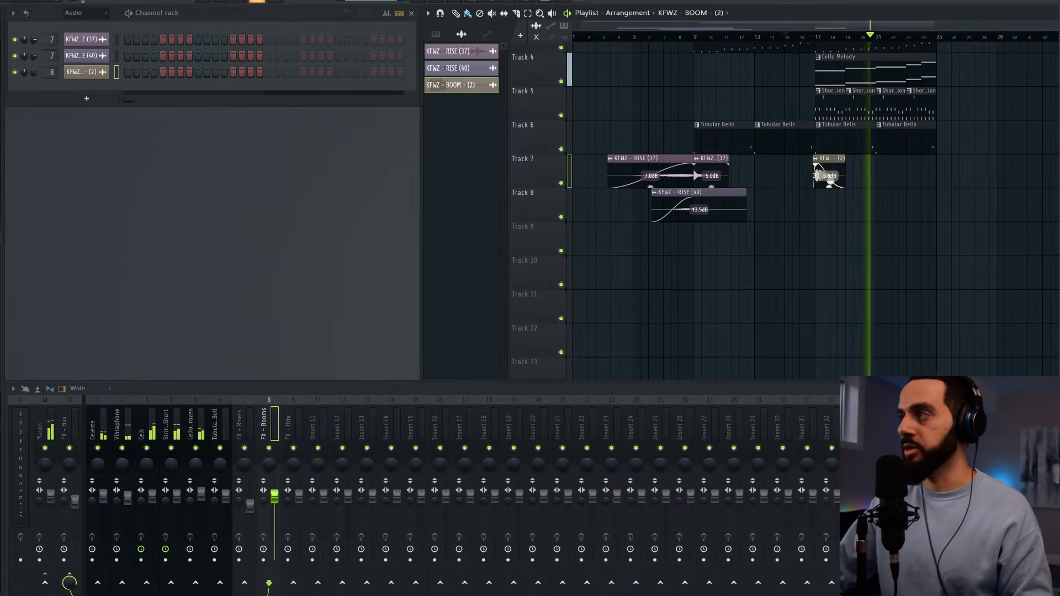
left_click_drag(830, 184, 830, 187)
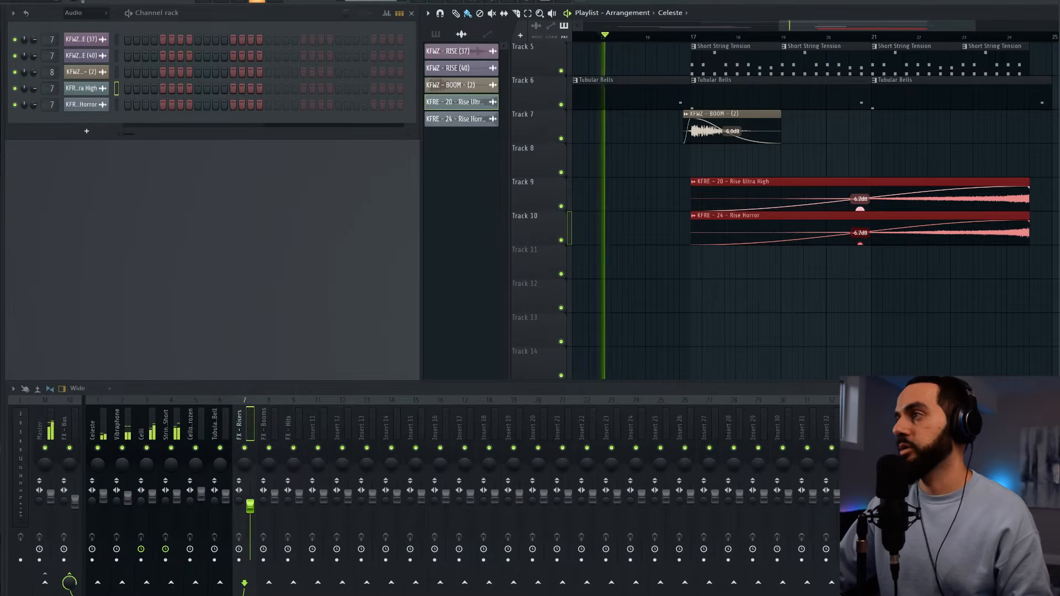
mouse_move(860, 210)
left_mouse_down()
mouse_move(860, 224)
mouse_move(864, 212)
left_mouse_up()
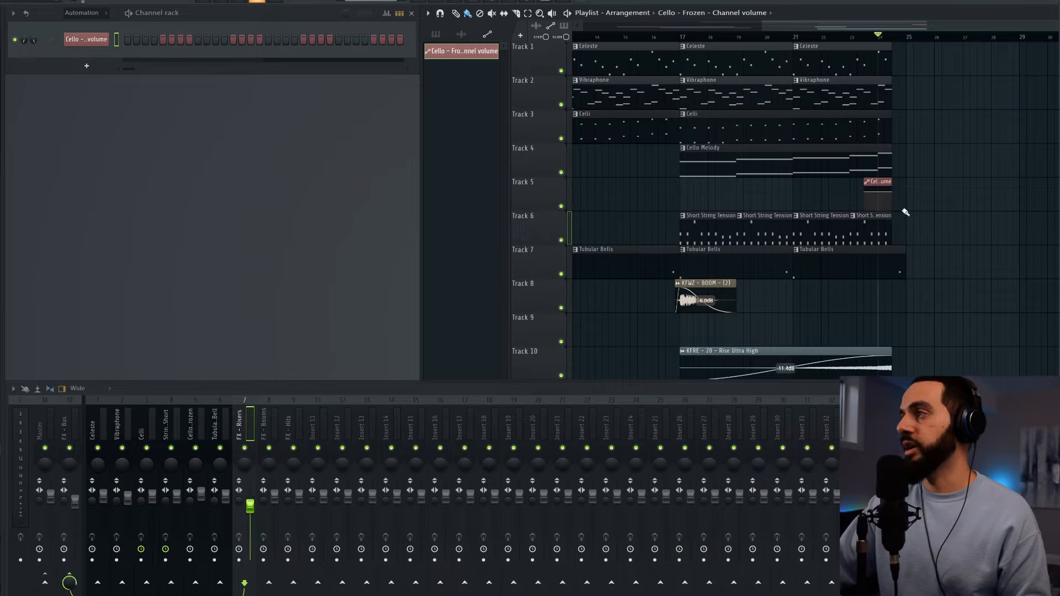
Play the ending from about bar 23 to check the Cello - Frozen channel volume automation
scroll(892, 198, "up", 3)
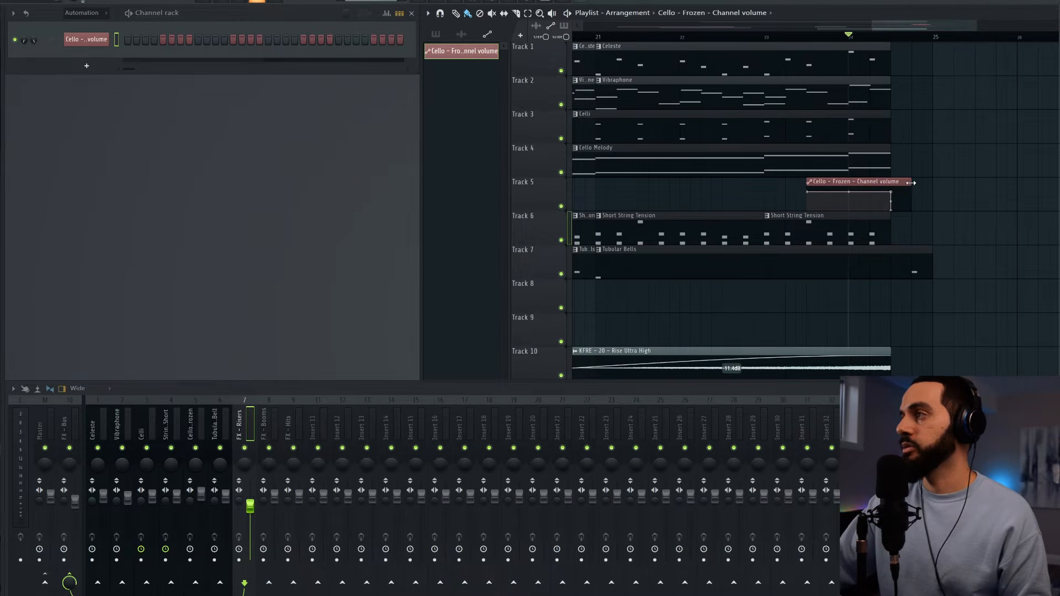
key("space")
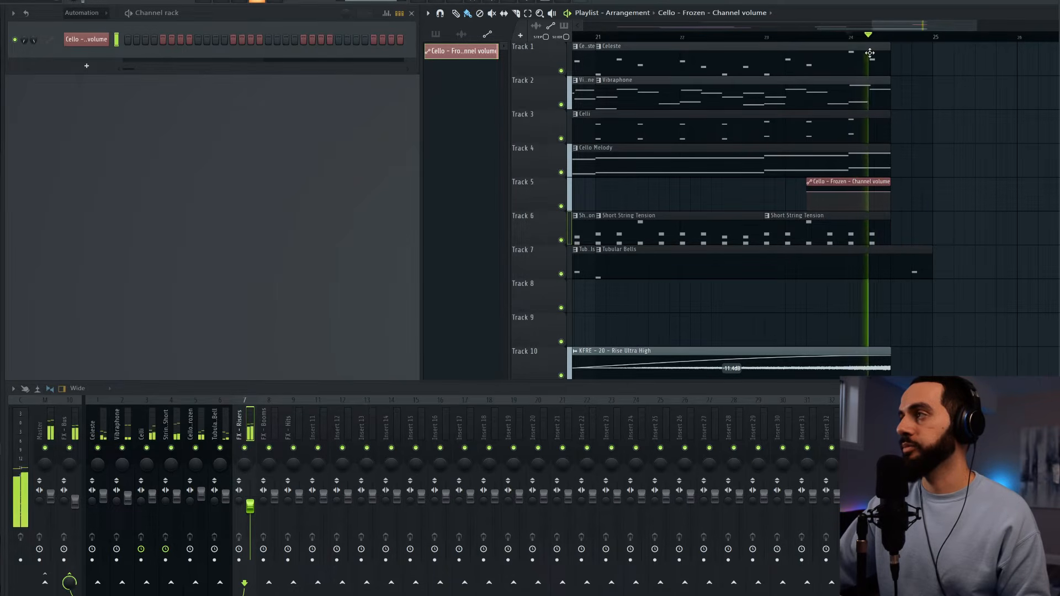
left_click(802, 37)
left_click(771, 37)
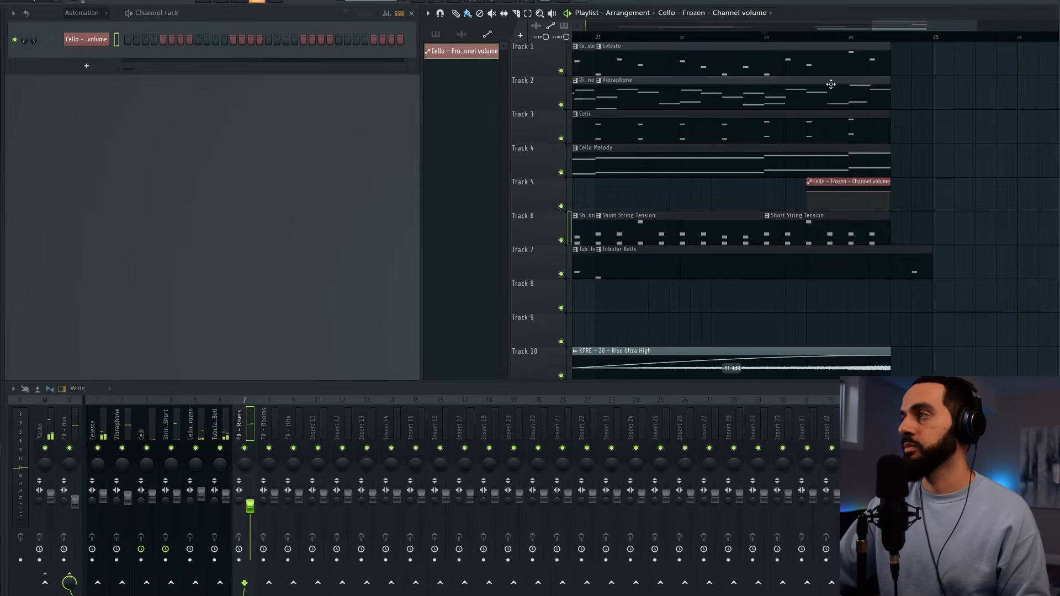
Play back the arrangement to review how the riser and boom clips sit with the instrument patterns
scroll(895, 232, "down", 4)
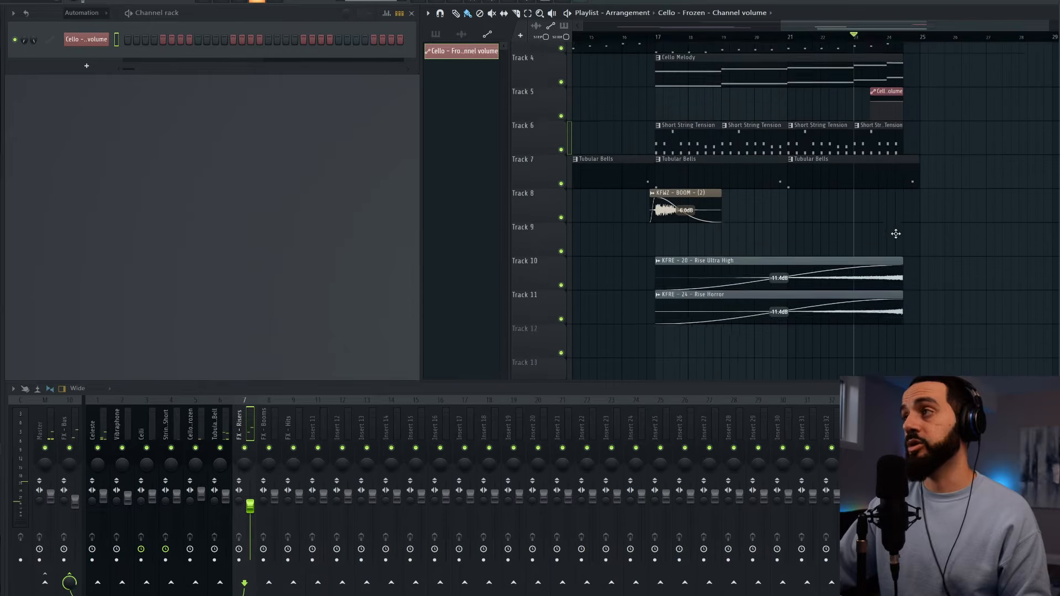
scroll(908, 189, "down", 2)
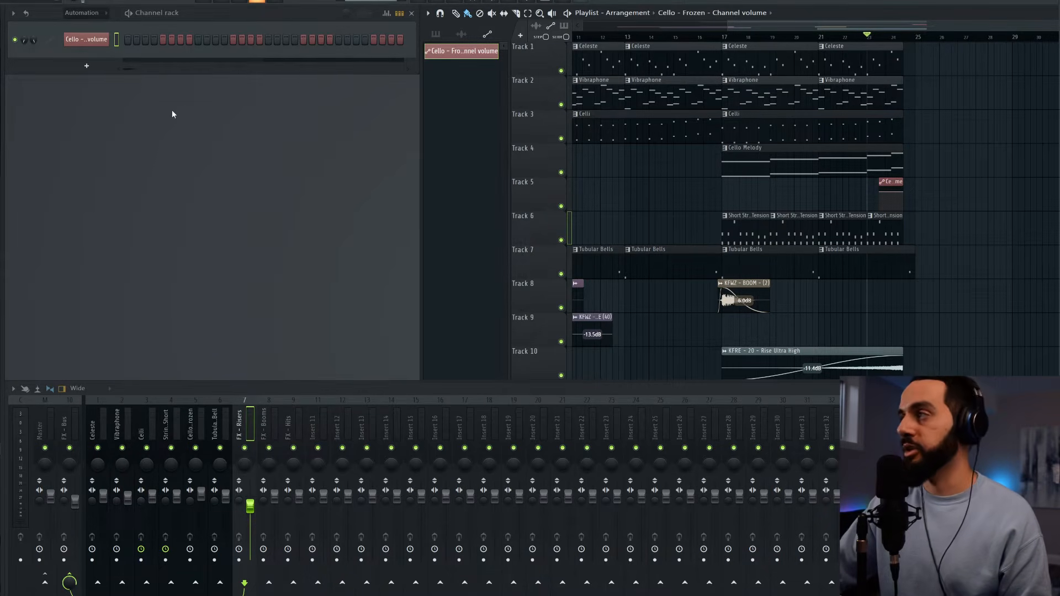
key("space")
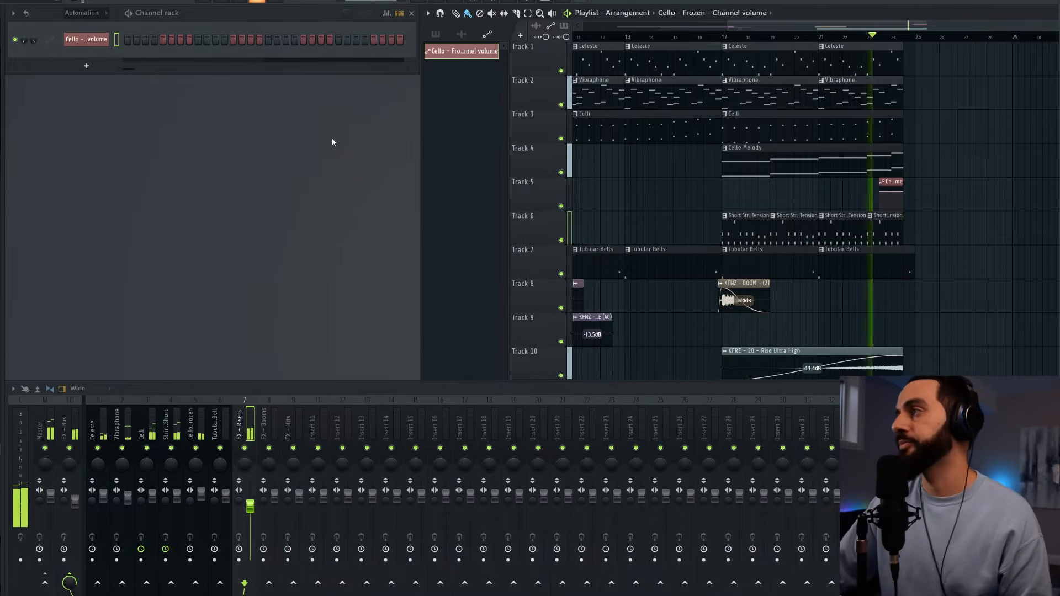
scroll(615, 298, "down", 3)
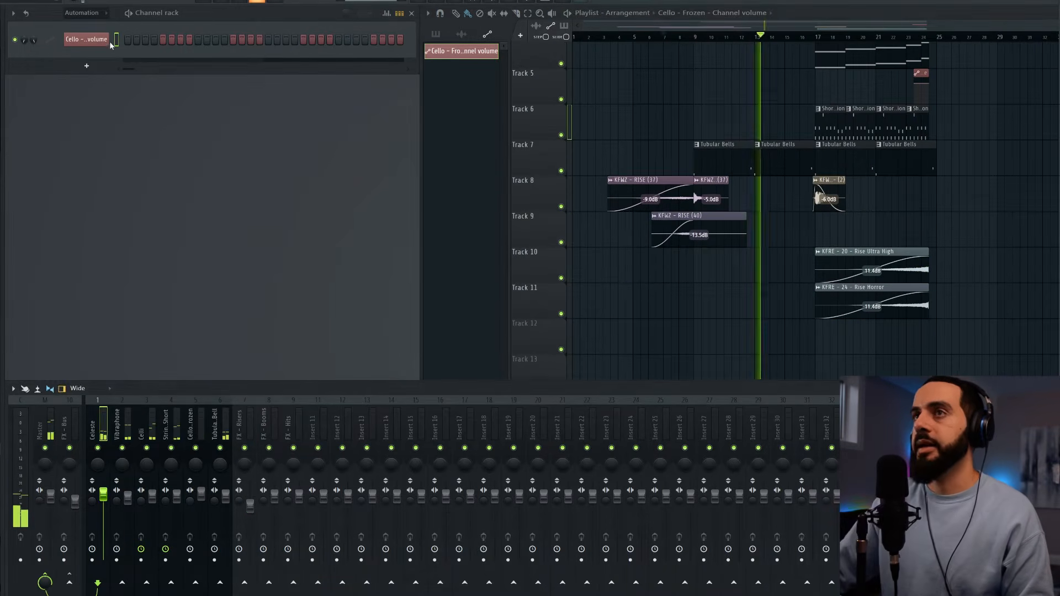
key("space")
Show all channels and load the Tutti Free instrument into Kontakt 7, choosing its first Crescendi phrase
left_click(93, 15)
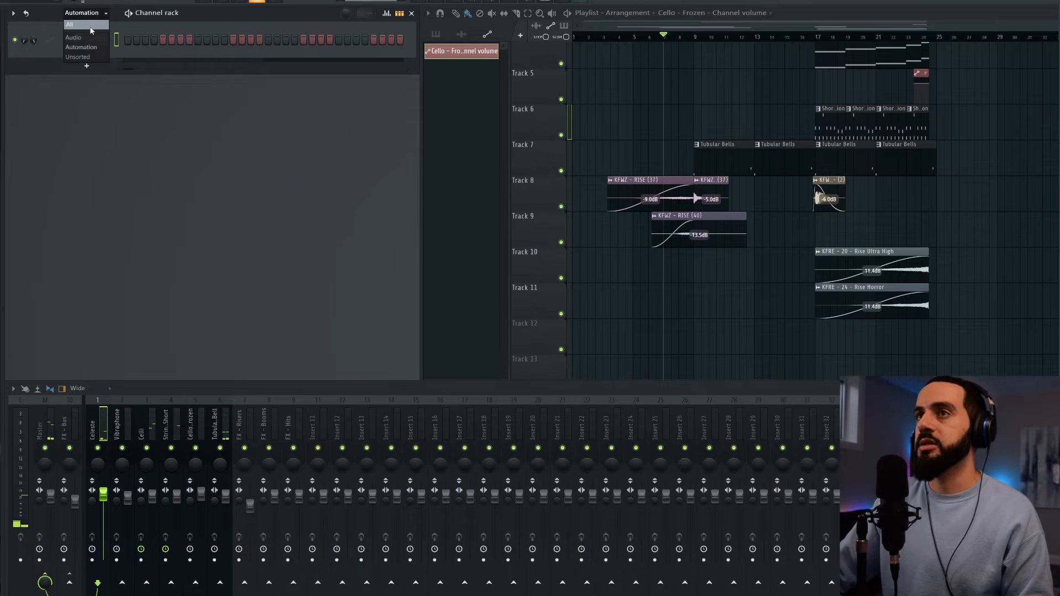
left_click(80, 23)
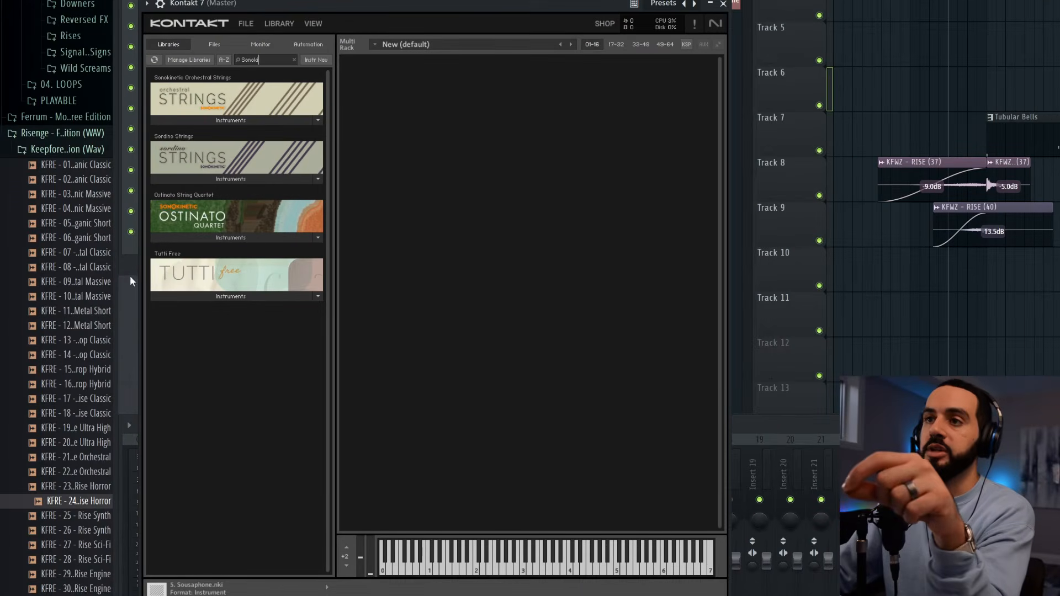
left_click(260, 298)
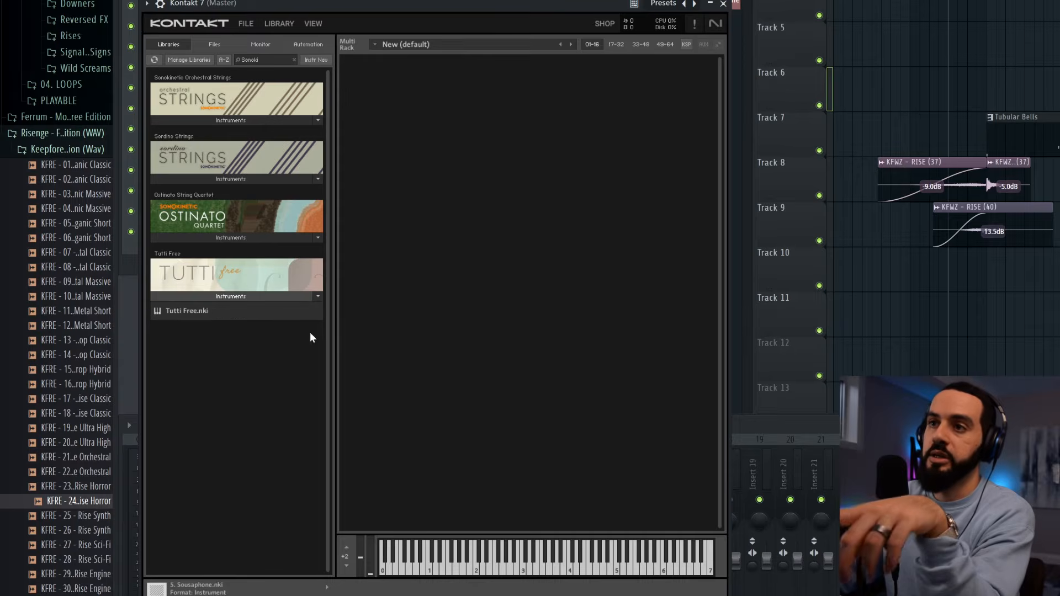
double_click(176, 307)
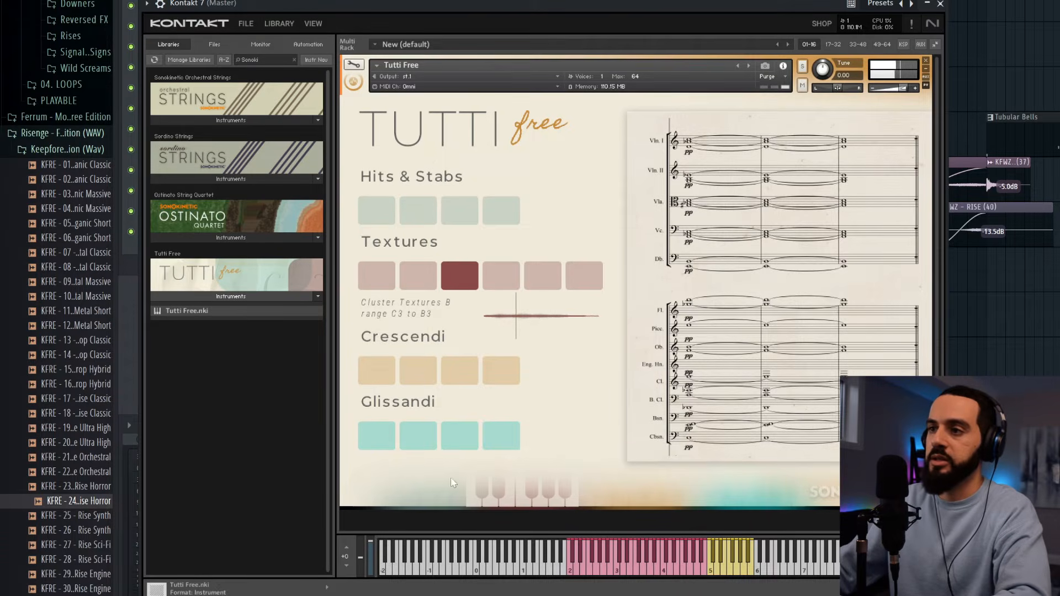
left_click(376, 370)
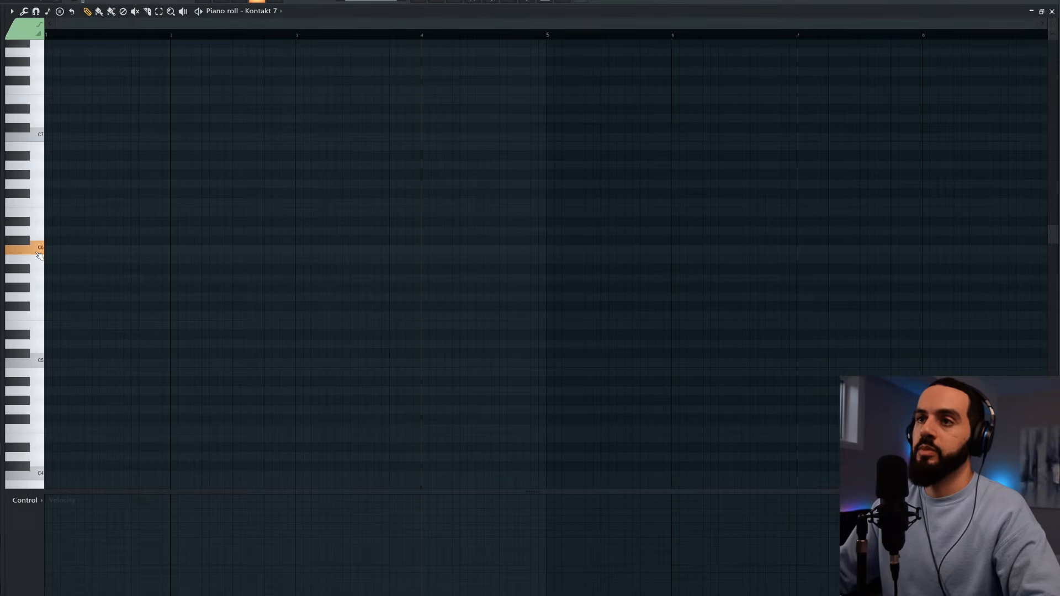
Draw one sustained Kontakt 7 note about five bars long and quick-render the Tutti Free - Glissandi pattern as an audio clip
left_click_drag(53, 250, 675, 279)
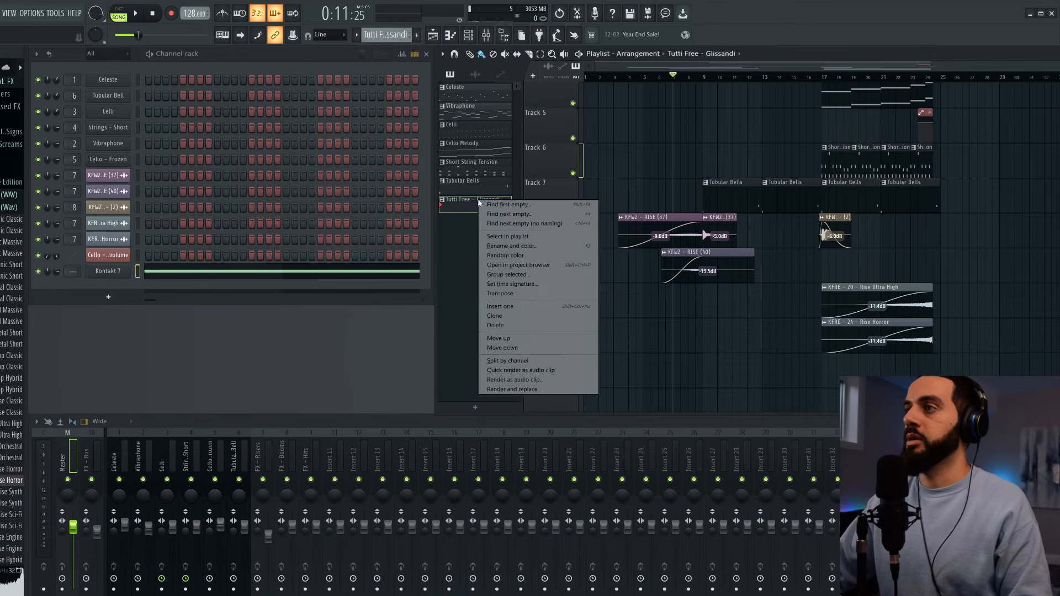
left_click(550, 374)
Place the rendered Tutti Free - Glissandi clip on Track 12, starting at bar 13
left_click_drag(470, 174, 805, 390)
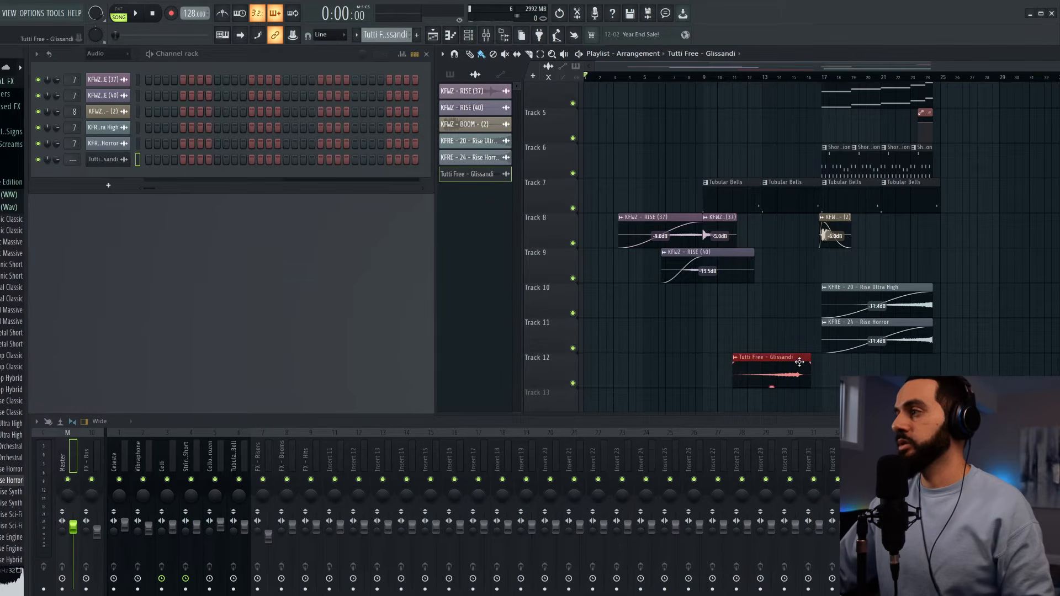
scroll(824, 359, "up", 5)
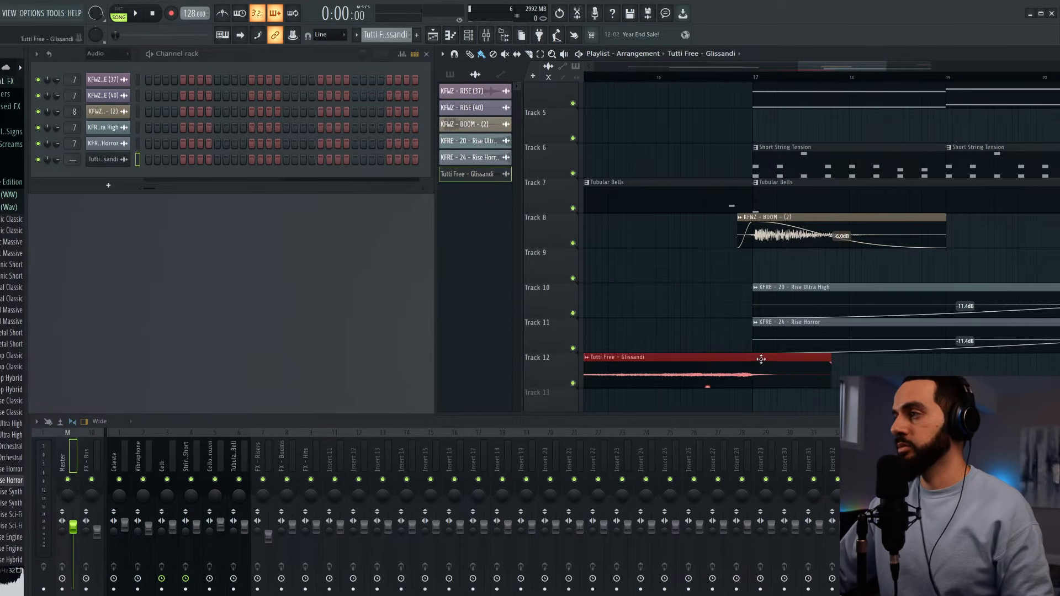
scroll(760, 360, "down", 3)
Fade in the Tutti Free - Glissandi clip up to bar 17 and set its gain to -4.0 dB while playing the arrangement
key("space")
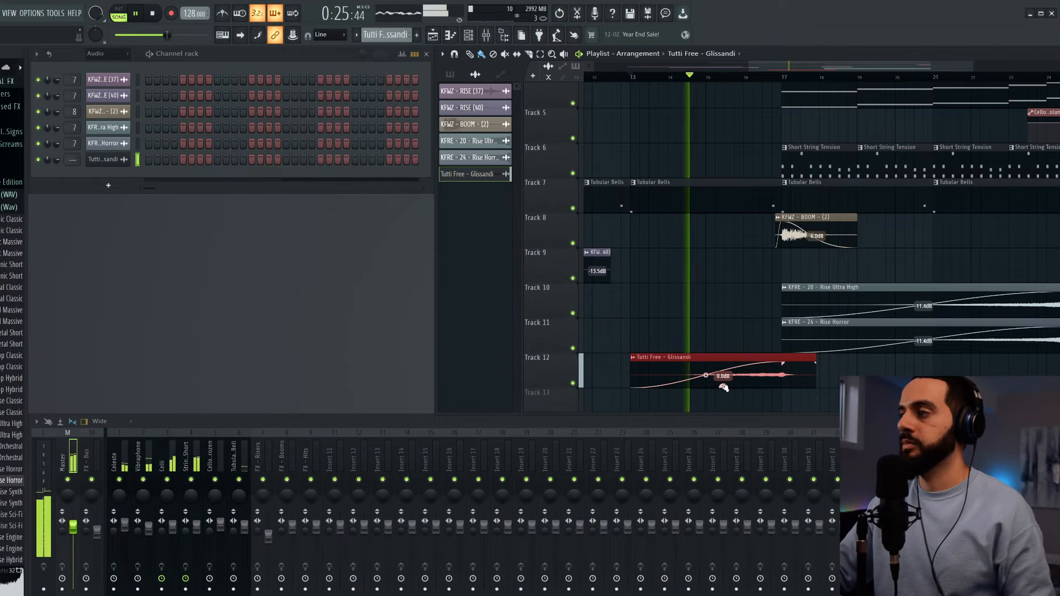
left_click_drag(706, 375, 723, 401)
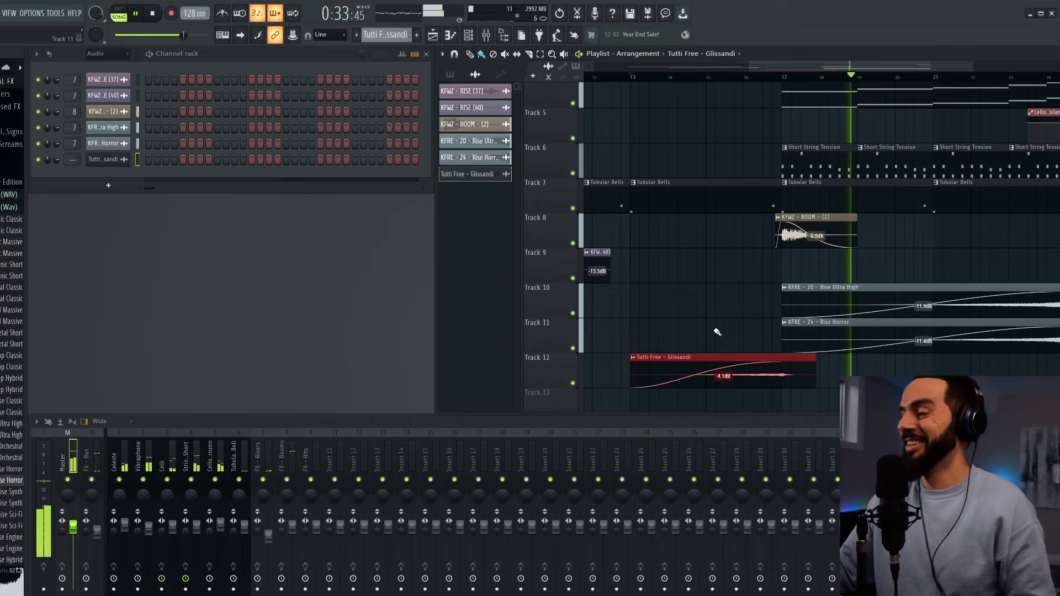
key("space")
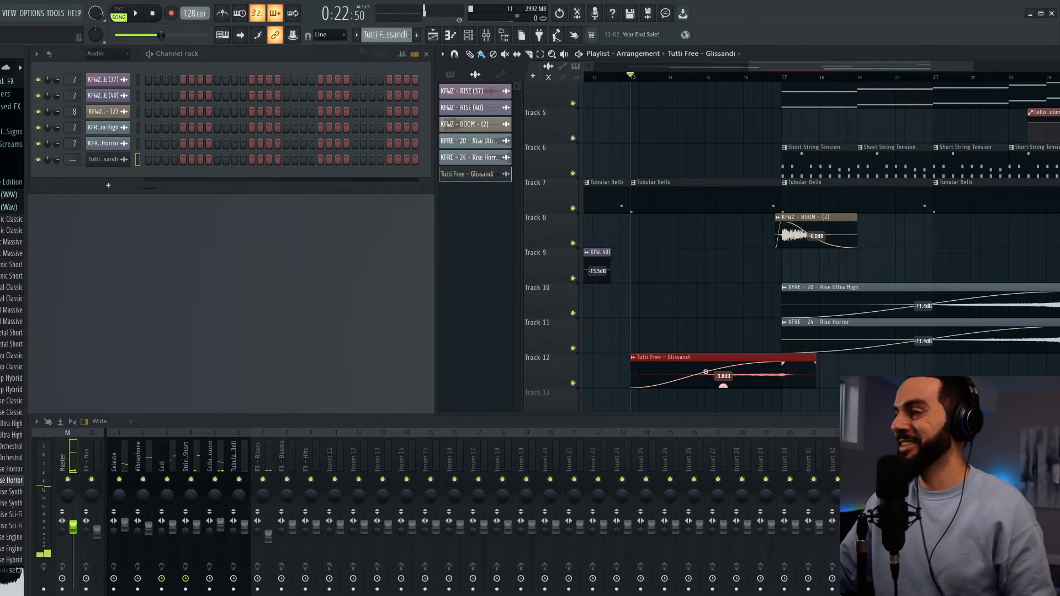
key("space")
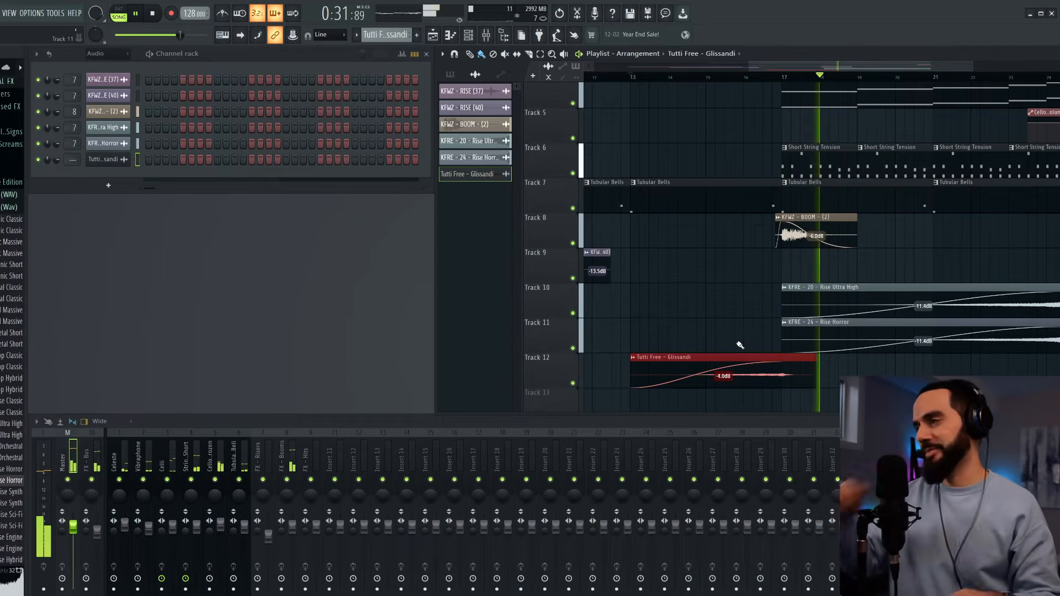
scroll(737, 311, "down", 4)
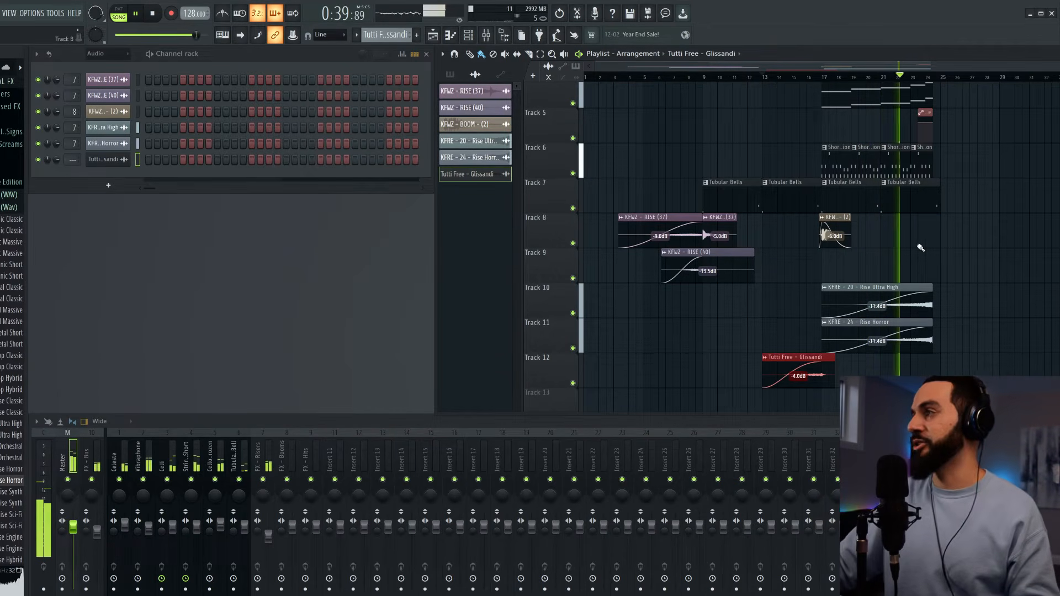
scroll(957, 347, "down", 2)
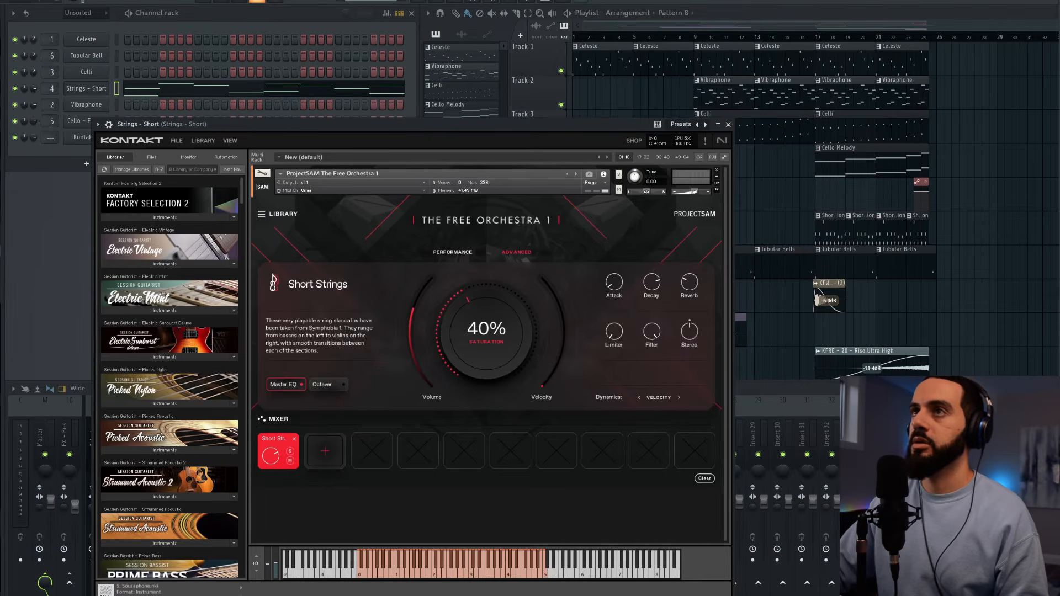
Replace the overlong G4 note in the Strings - Short pattern with a short one at bar 1 and quantize all notes
left_click(172, 80)
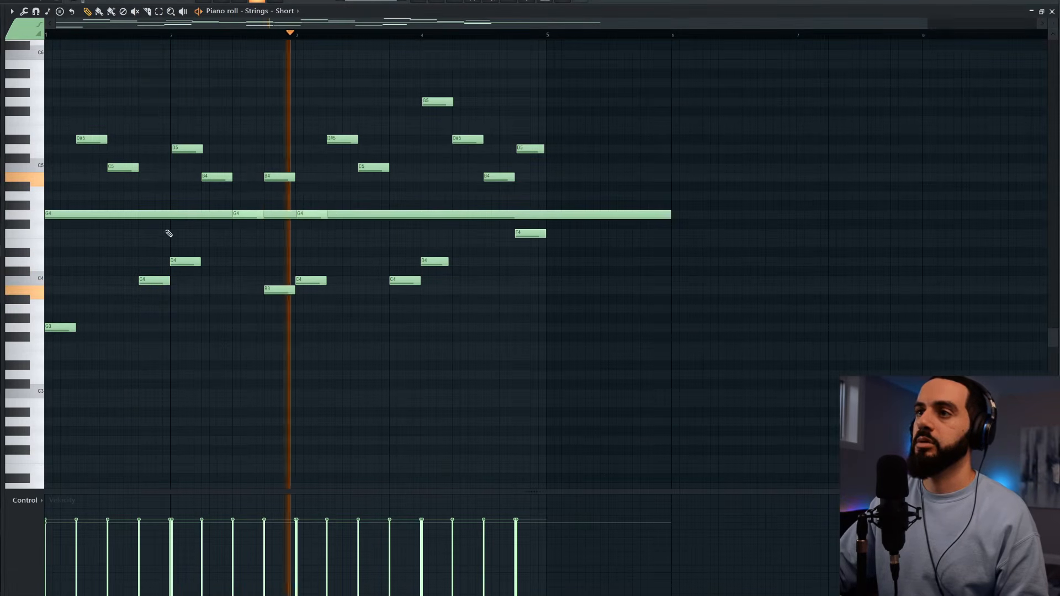
right_click(152, 215)
left_click_drag(55, 205, 17, 214)
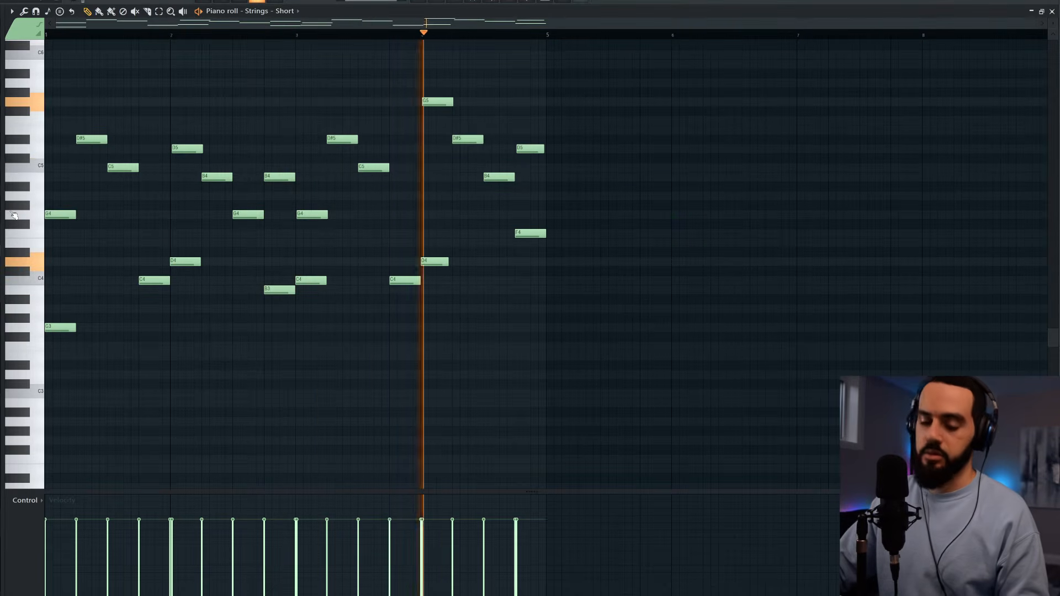
key("ctrl+a")
key("ctrl+q")
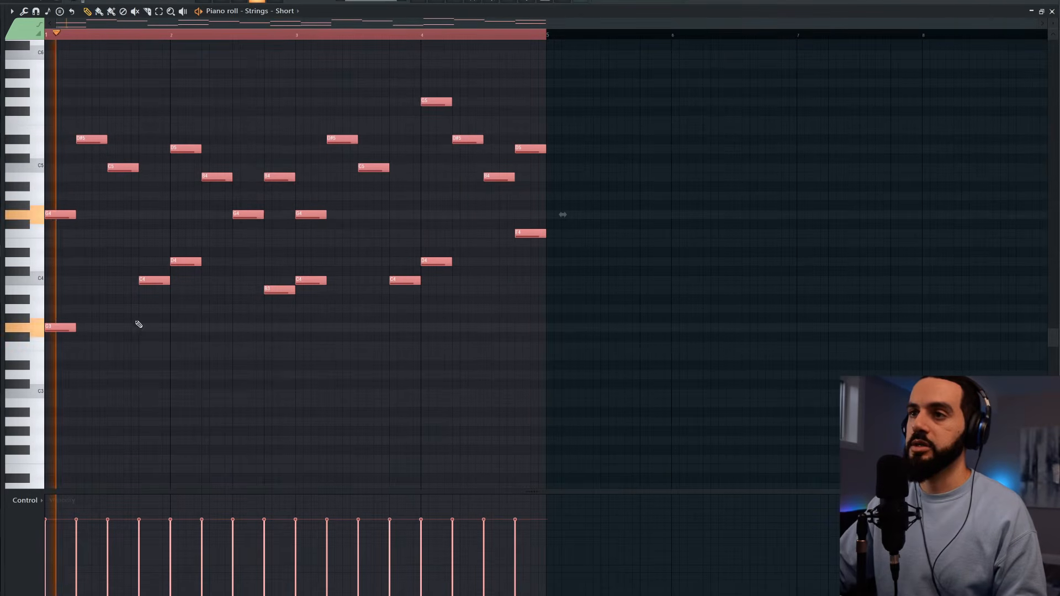
Delete the lower doubled notes in Strings - Short, from the G3 in bar 1 to the F4 in bar 4
right_click(182, 262)
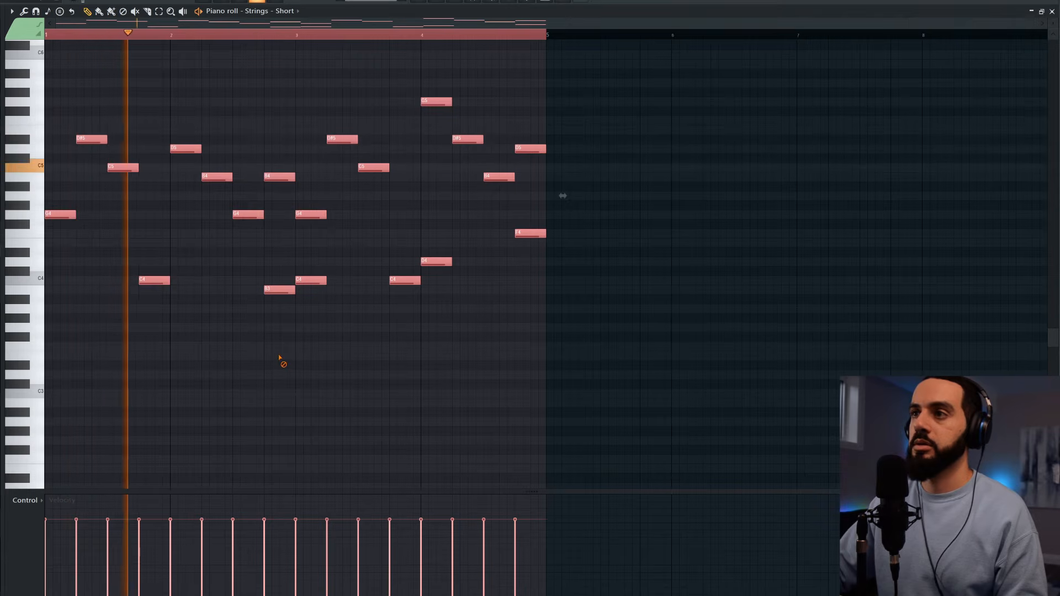
right_click(273, 289)
right_click(311, 280)
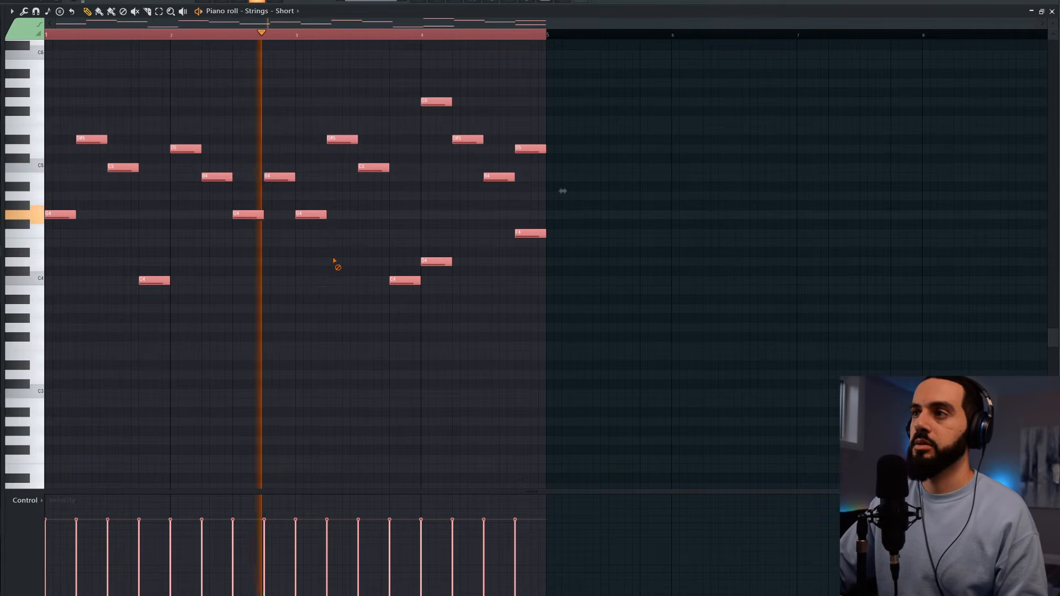
right_click(436, 261)
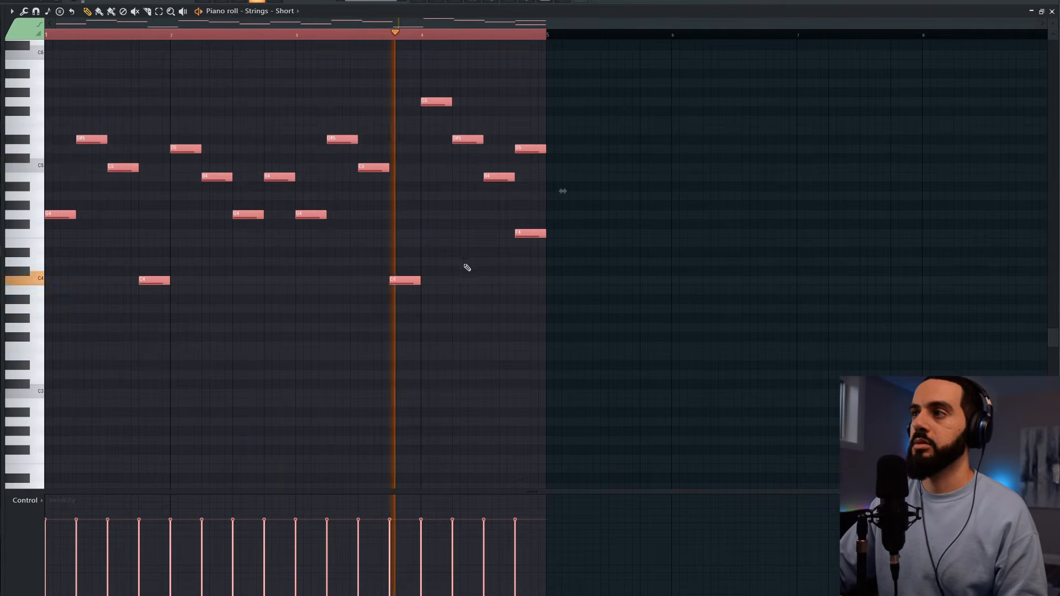
right_click(530, 233)
Compress the Strings - Short melody to two bars and duplicate it one octave lower, playing back the result
left_click_drag(521, 368, 57, 83)
left_click_drag(644, 215, 360, 235)
key("space")
left_click(65, 36)
key("space")
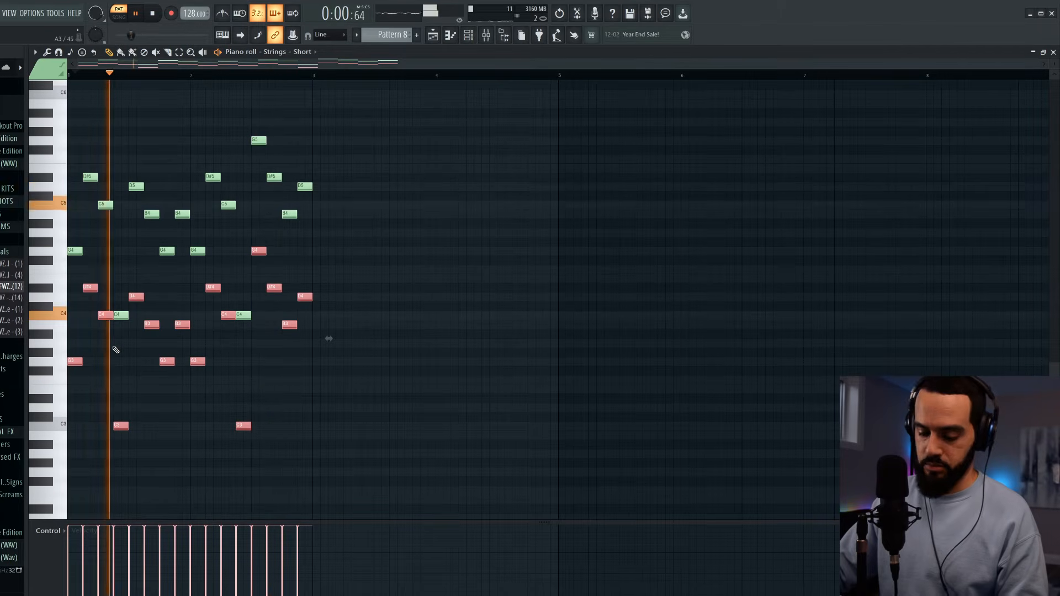
Copy the lower-octave notes into a new Bass Strings channel and play Pattern 8 with both string parts
left_click(1054, 52)
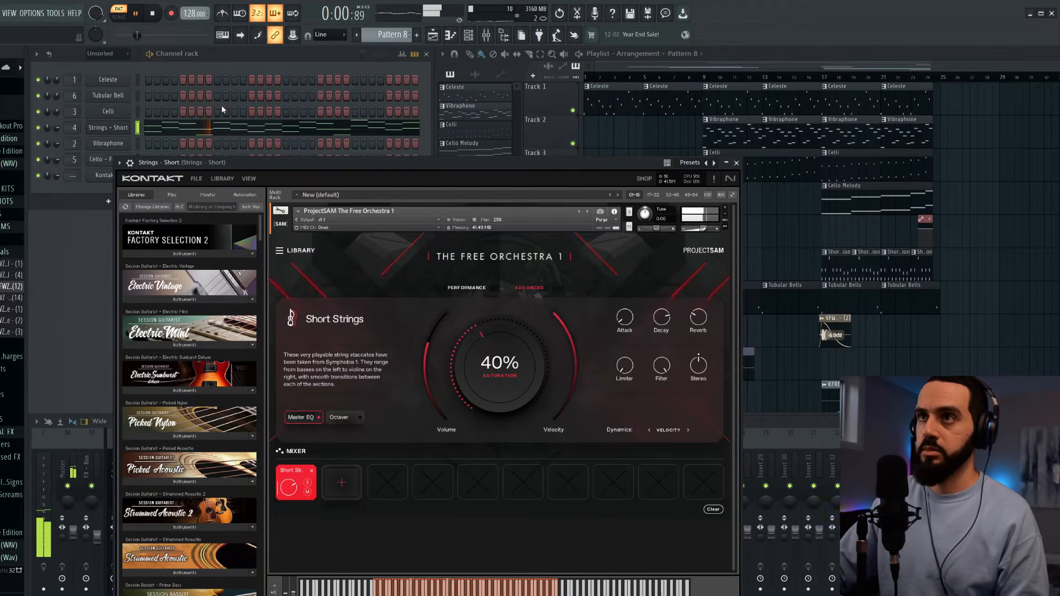
left_click(736, 163)
key("space")
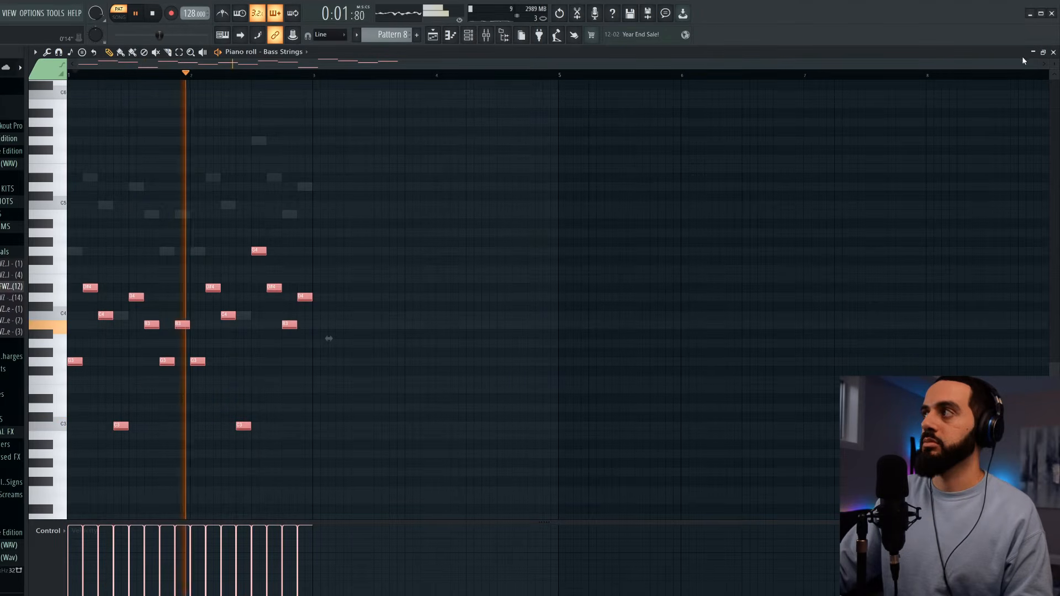
left_click(1054, 53)
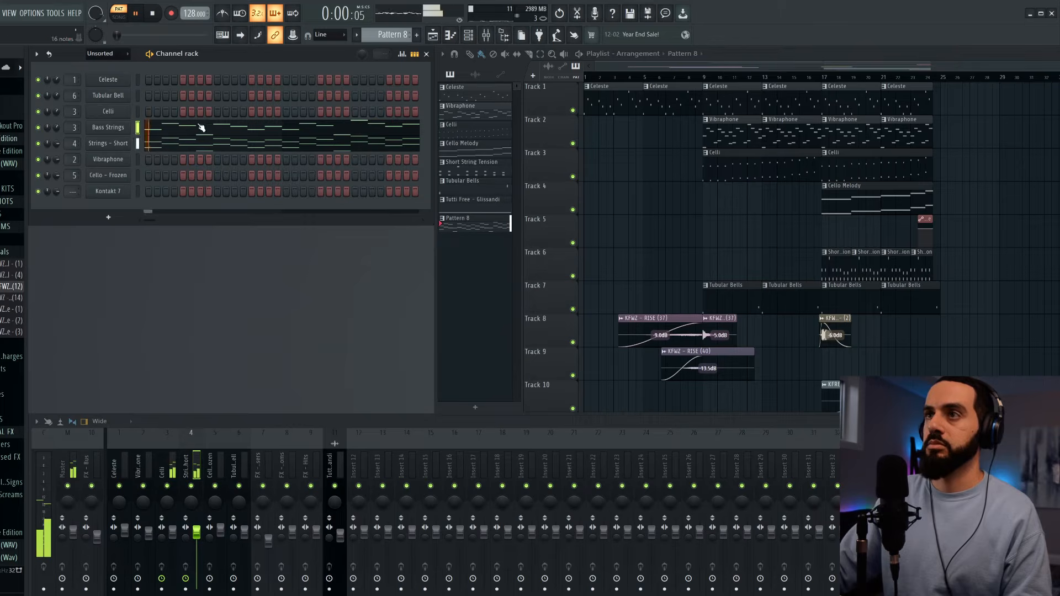
key("space")
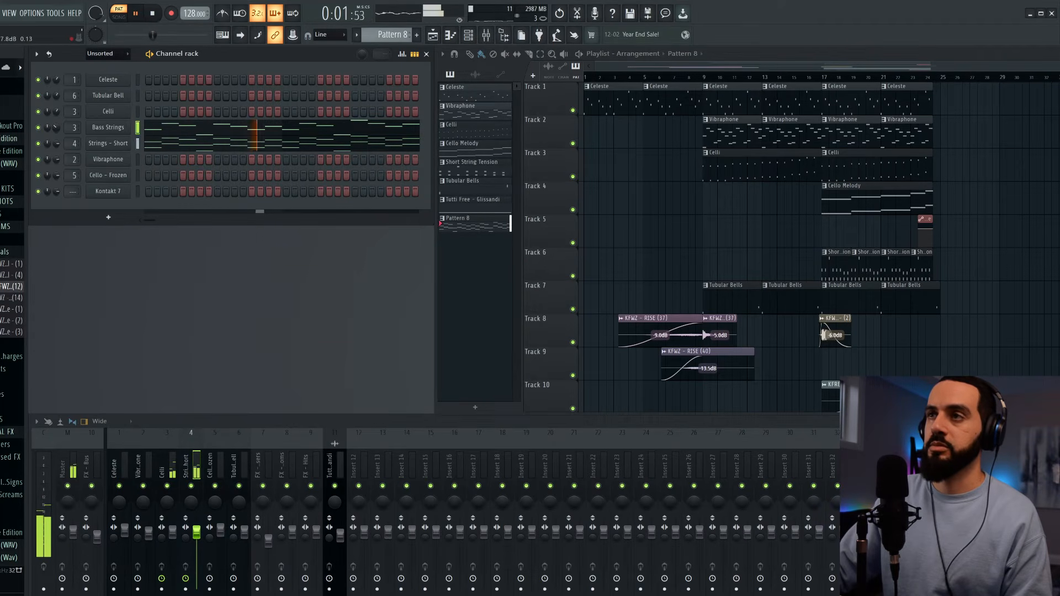
Delete the high G4 note in bar 2 of the Bass Strings part
left_click(391, 124)
key("space")
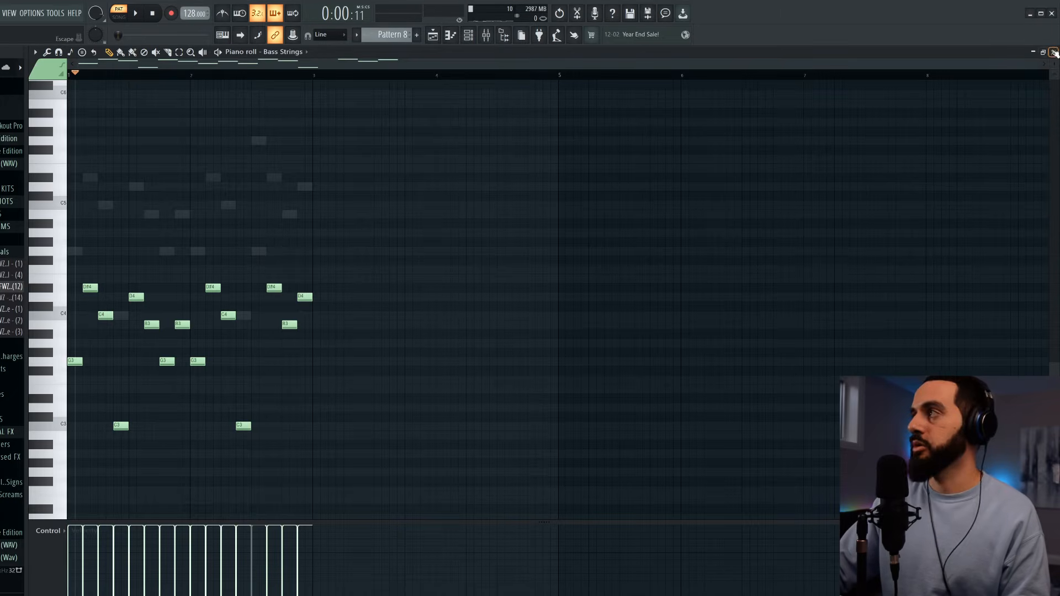
left_click(1055, 52)
Add a G3 note to the Celli part on beat 3 of bar 2 and play the pattern
right_click(125, 111)
left_click(241, 165)
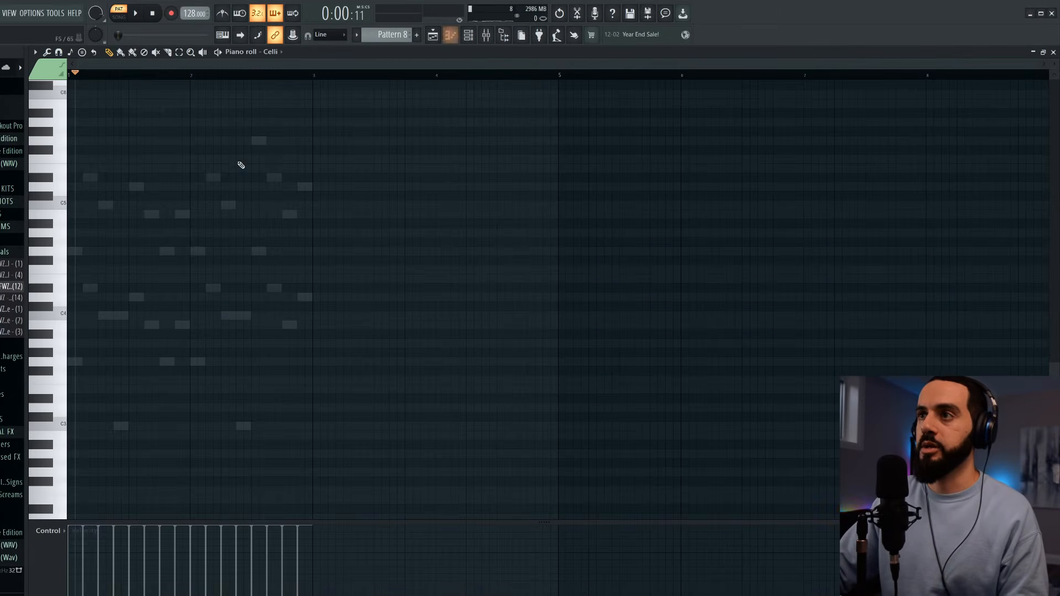
scroll(246, 380, "down", 2)
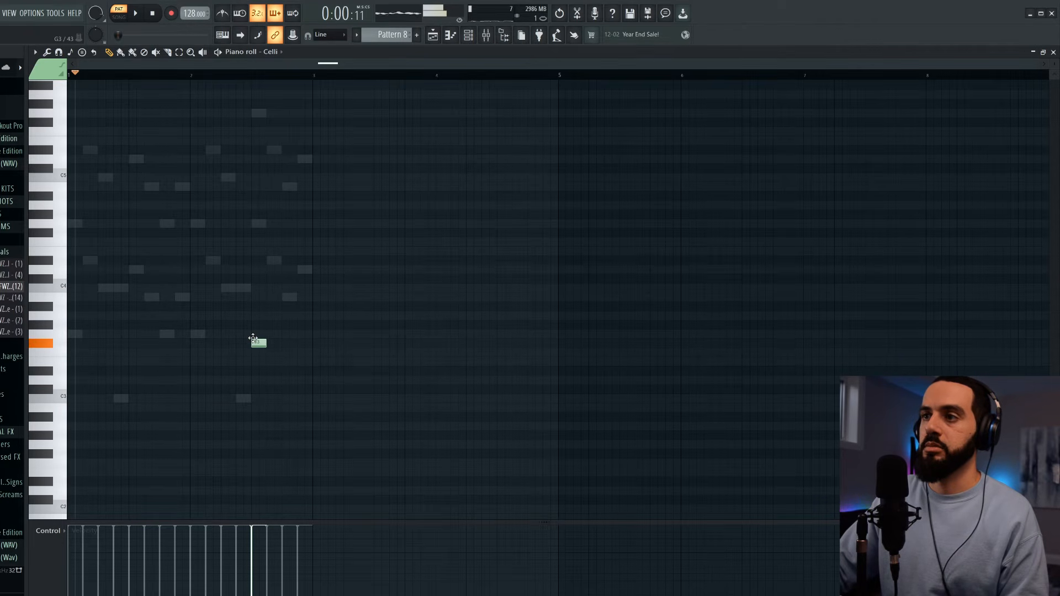
key("space")
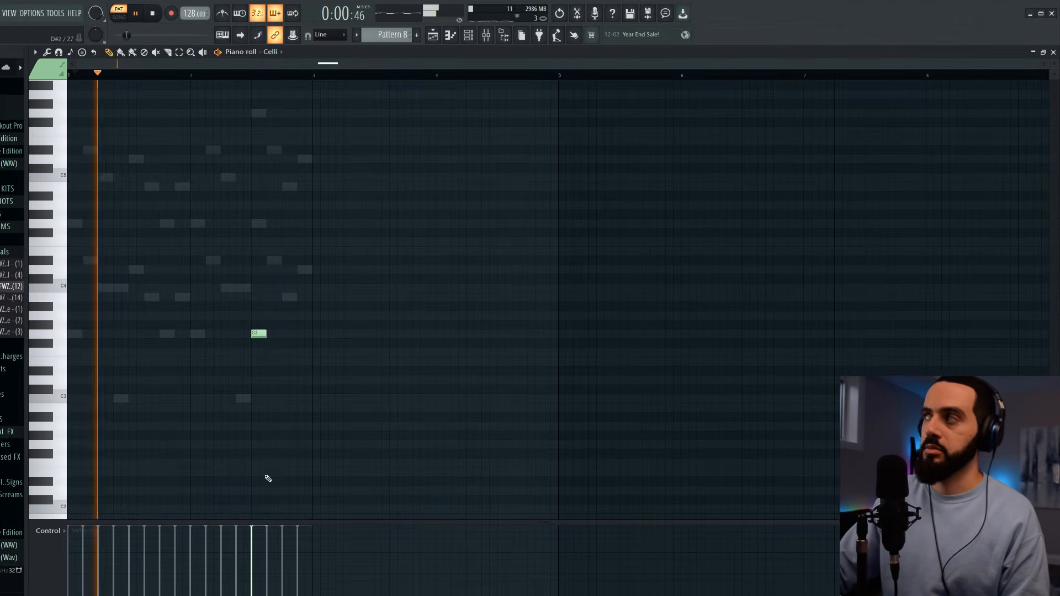
key("F7")
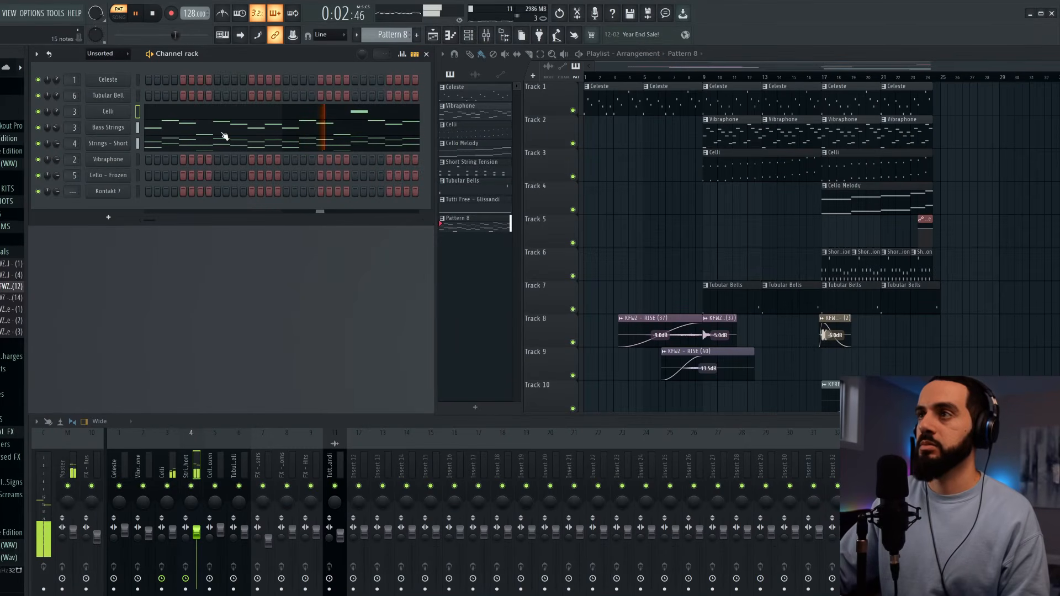
Create a Violins part that doubles the Bass Strings melody two octaves higher
left_click(110, 131)
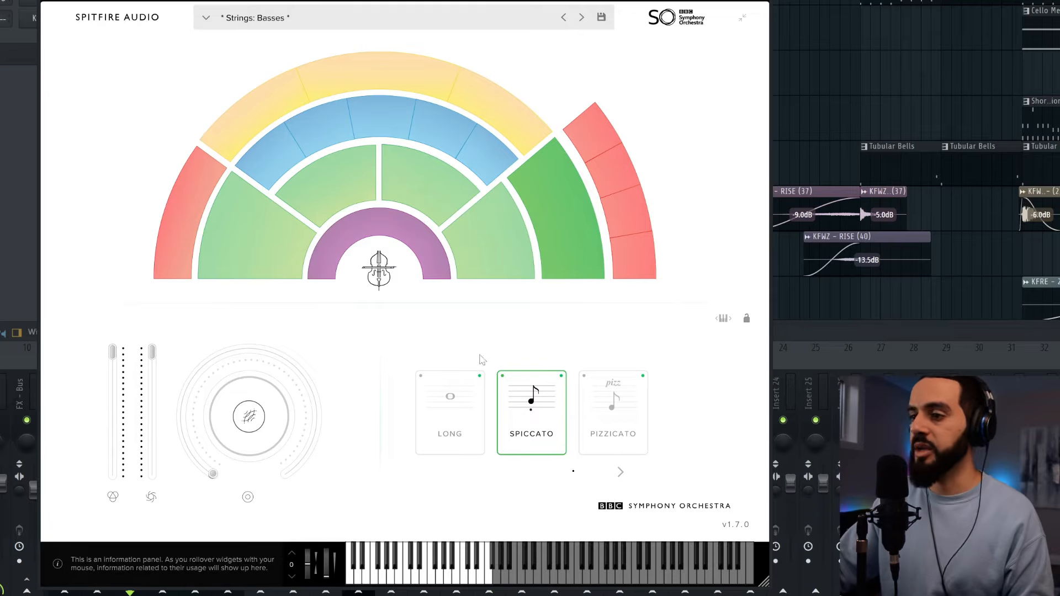
key("Escape")
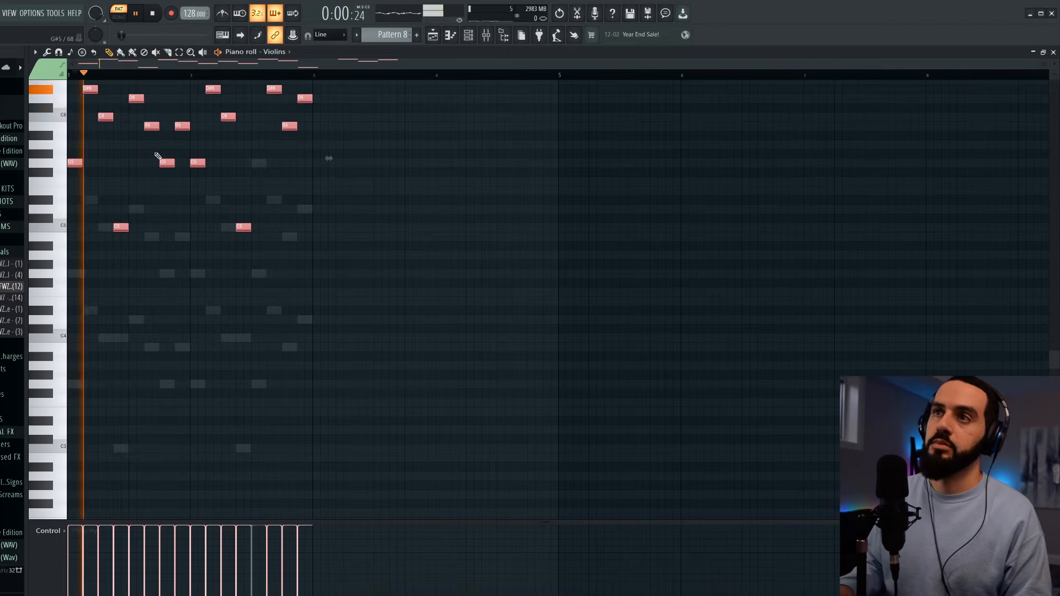
scroll(220, 220, "up", 3)
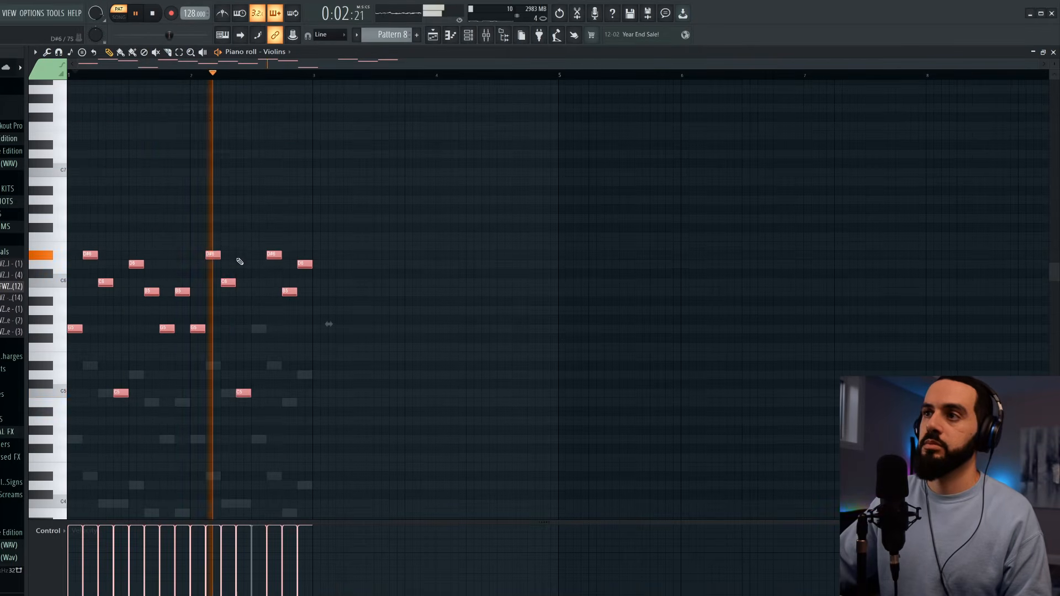
Fill the gap in the Violins melody with a G6 note on beat 3 of bar 2 and play the pattern
key("space")
left_click(252, 219)
key("space")
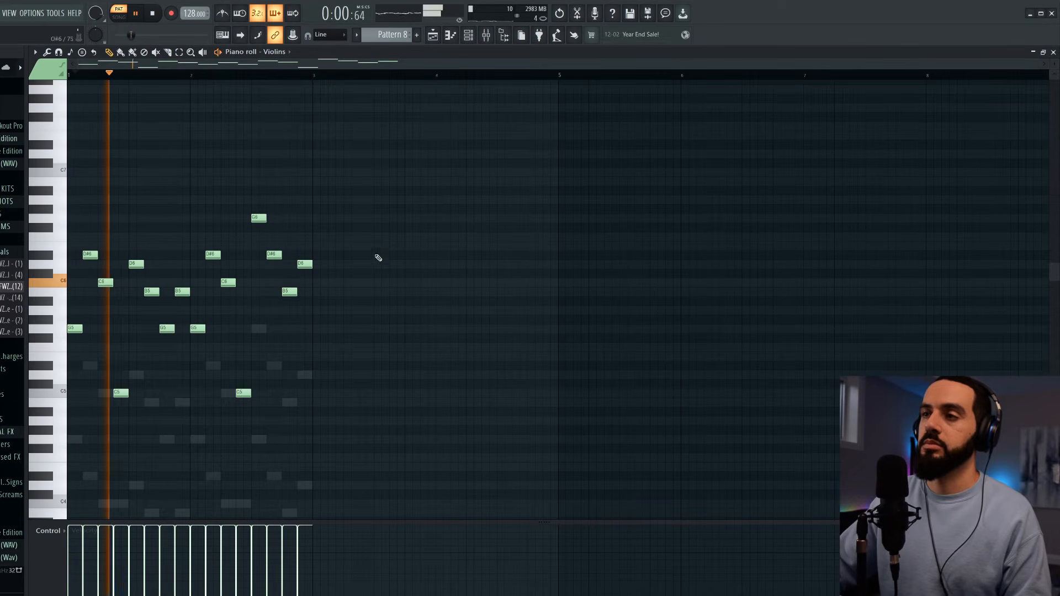
key("F7")
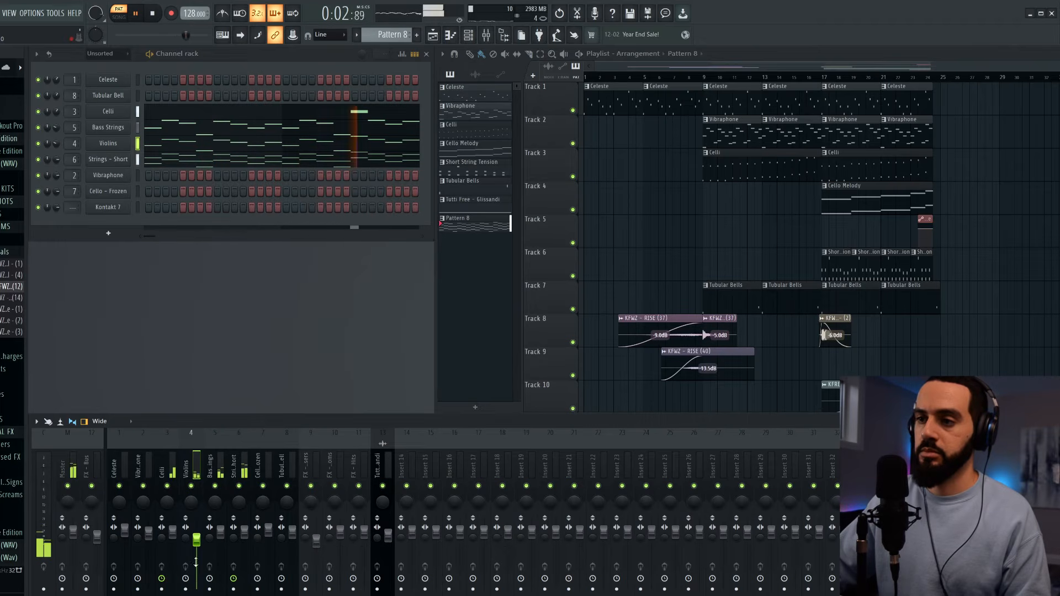
Place four clips of Pattern 8 in a row on Track 6 from bar 25 and play the song
key("l")
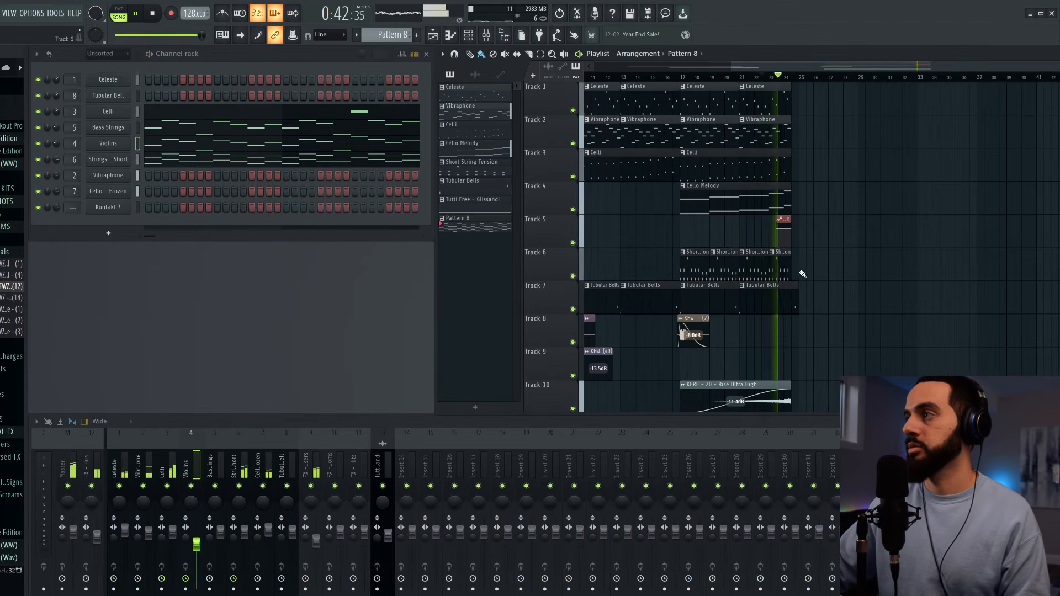
left_click(803, 274)
left_click(832, 272)
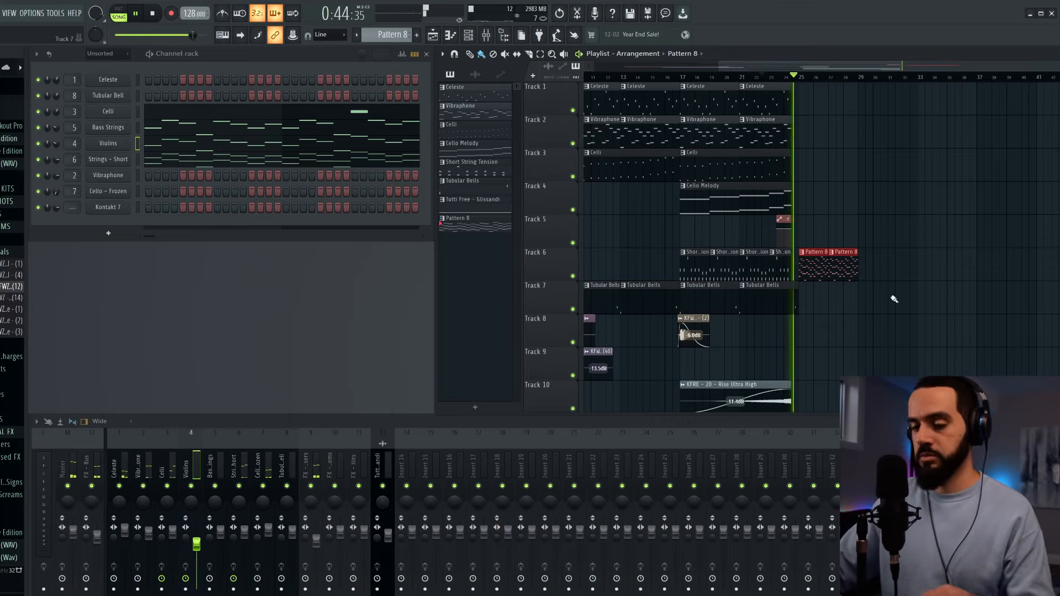
left_click(864, 278)
left_click(891, 274)
key("space")
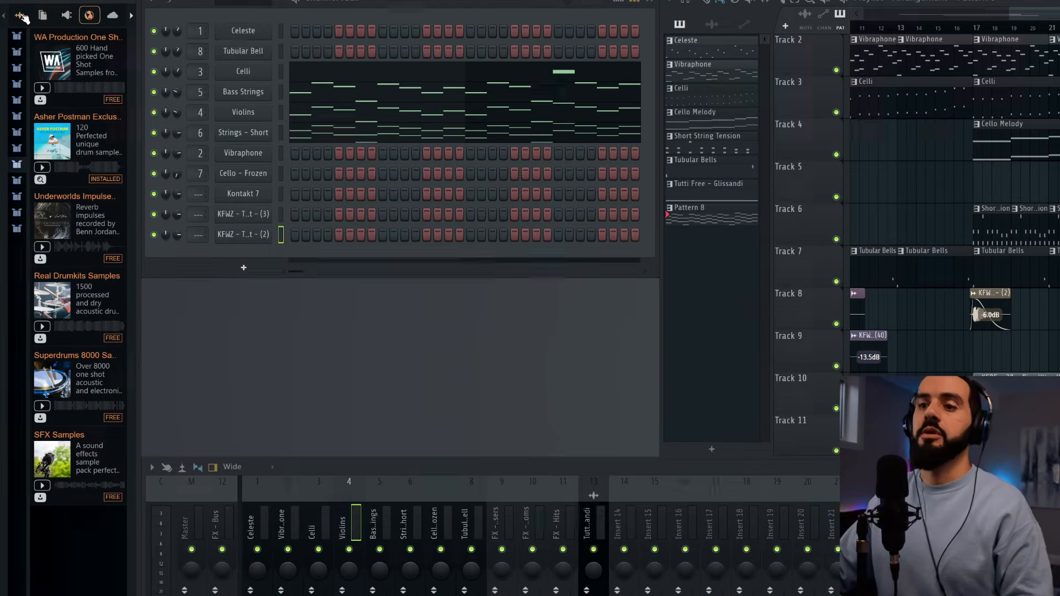
Finish the kick part in bar 4 with a C5 note and a 1/4-step roll of rising velocity, and play it
left_click(551, 255)
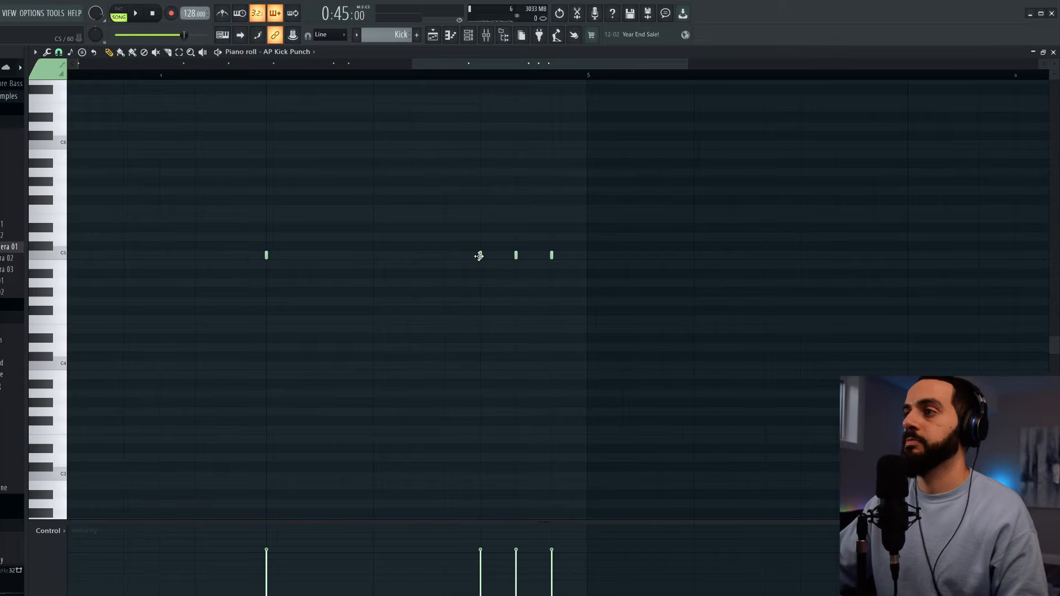
left_click(59, 53)
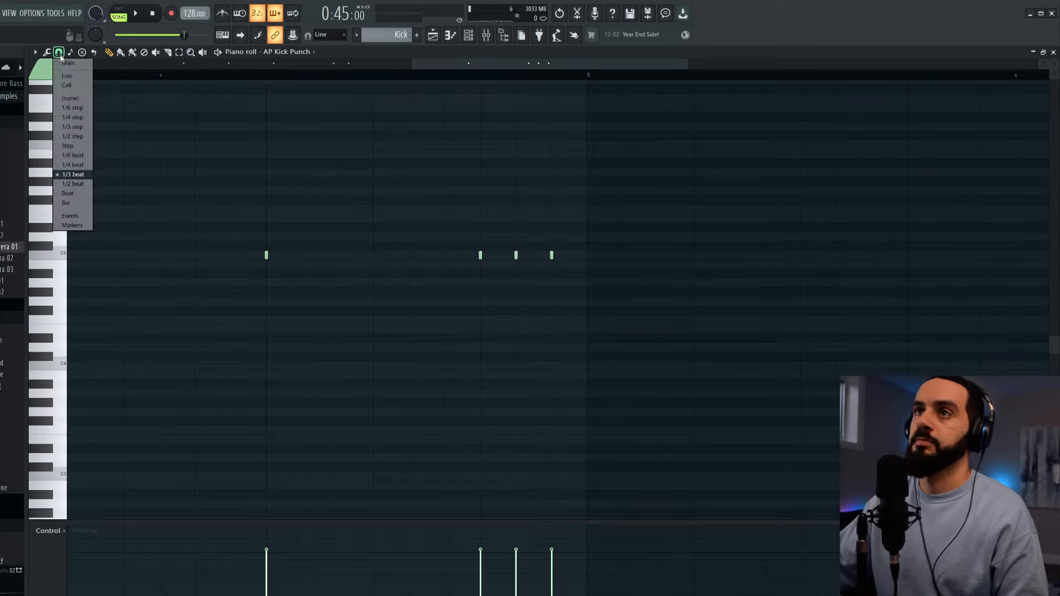
left_click(81, 121)
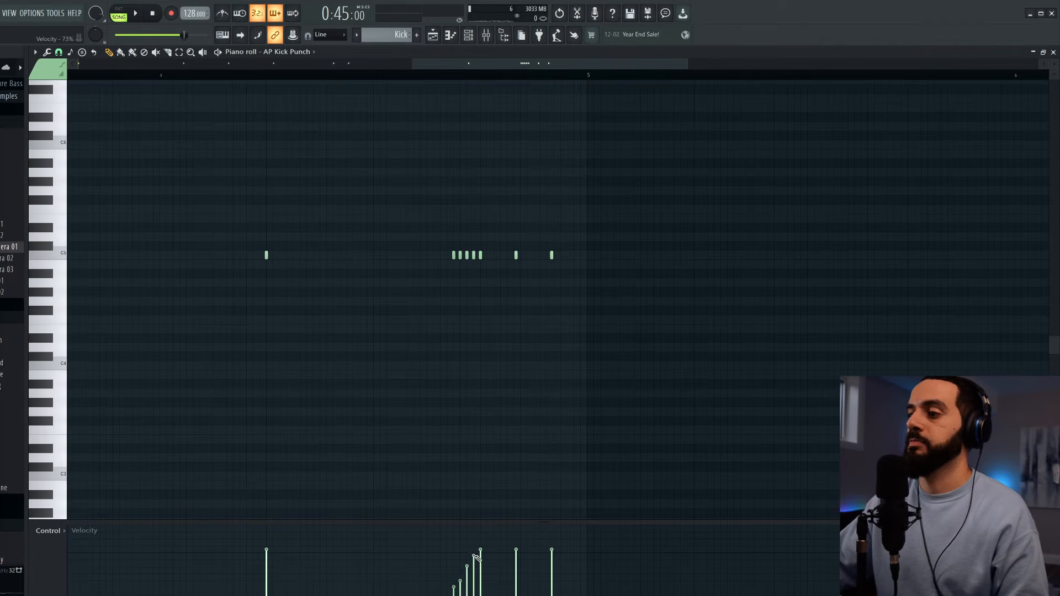
scroll(401, 398, "down", 5)
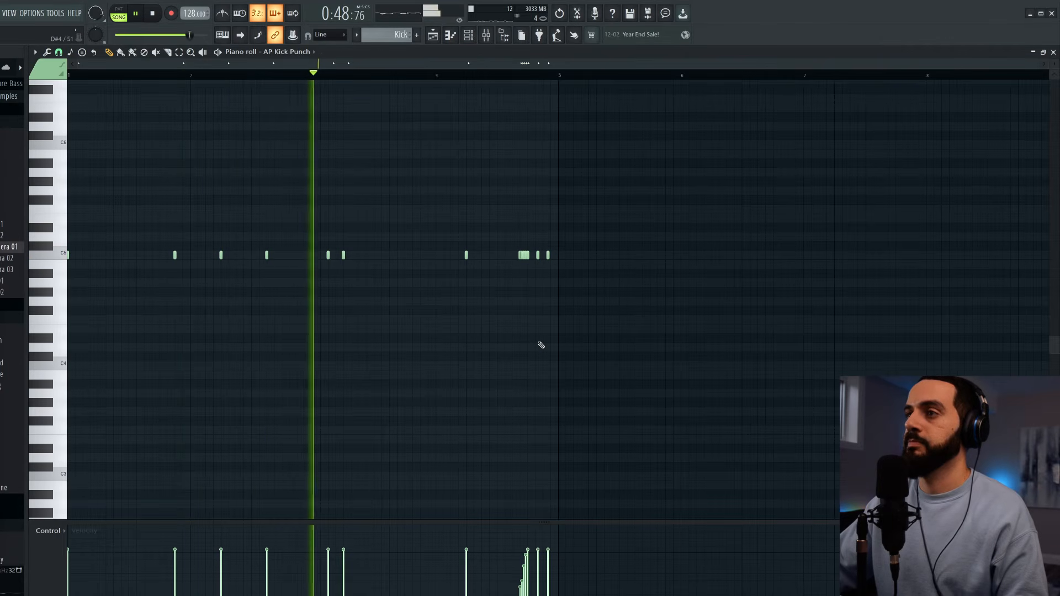
Add a C5 kick note at the start of bar 3, stop playback and close the piano roll
left_click(312, 255)
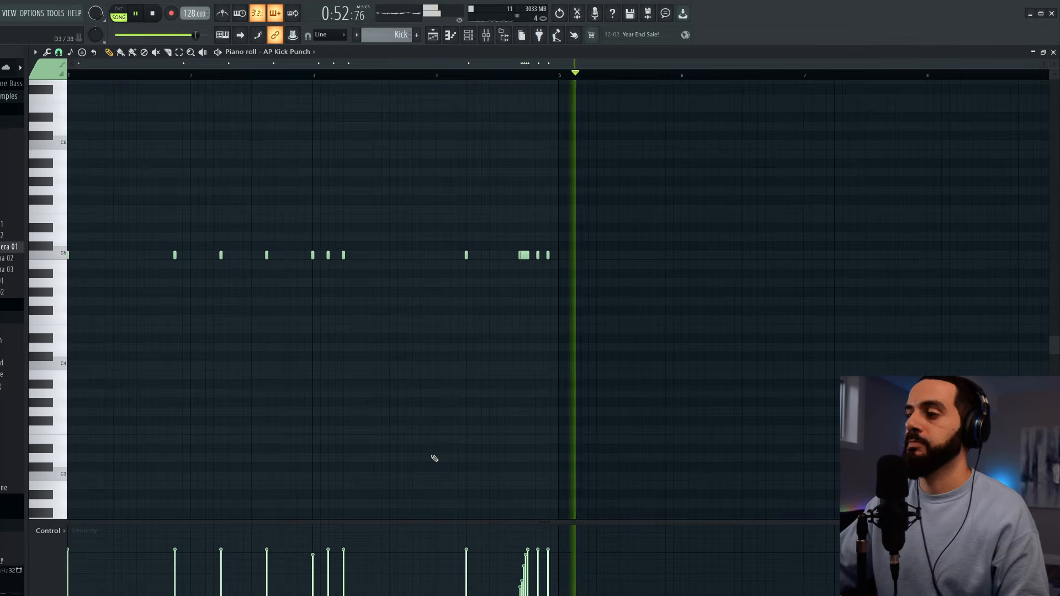
key("space")
left_click(1053, 52)
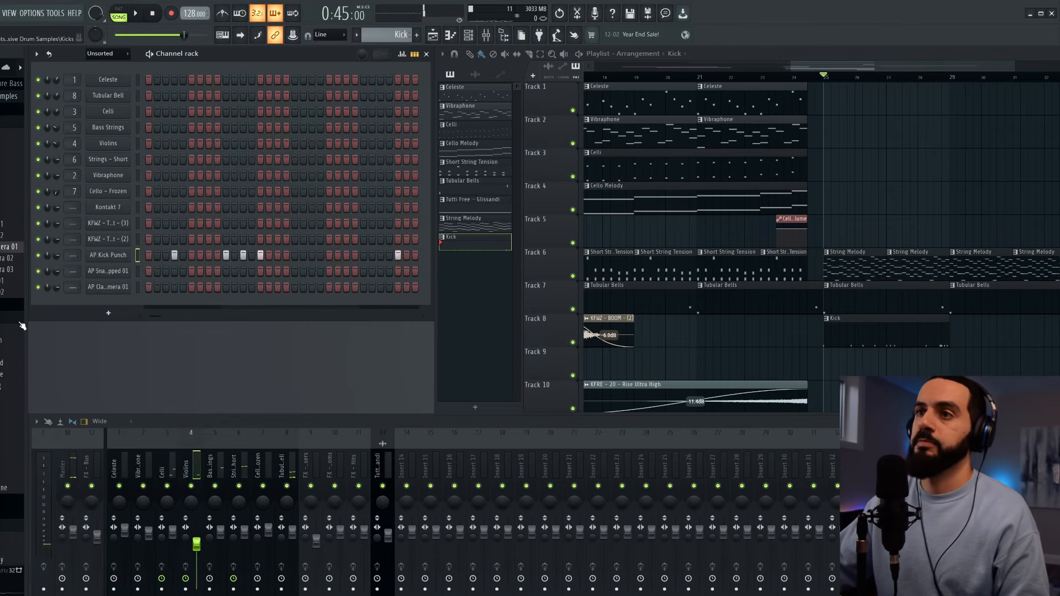
Replace the AP Kick Punch channel with AP Kick Cornbread carrying the same hits, and play the arrangement
right_click(121, 262)
left_click(149, 368)
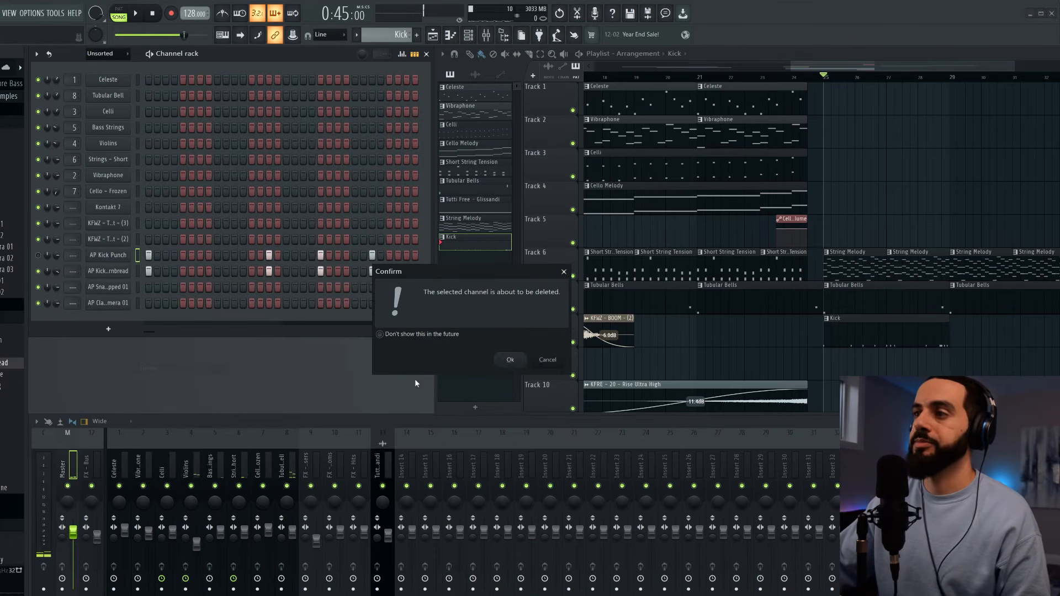
left_click(511, 362)
key("space")
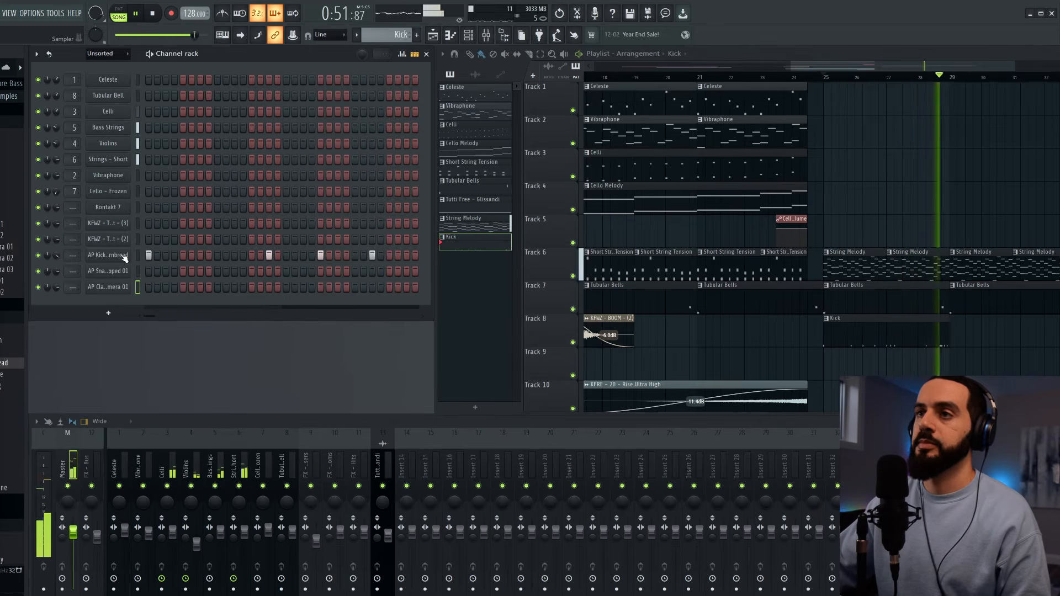
key("space")
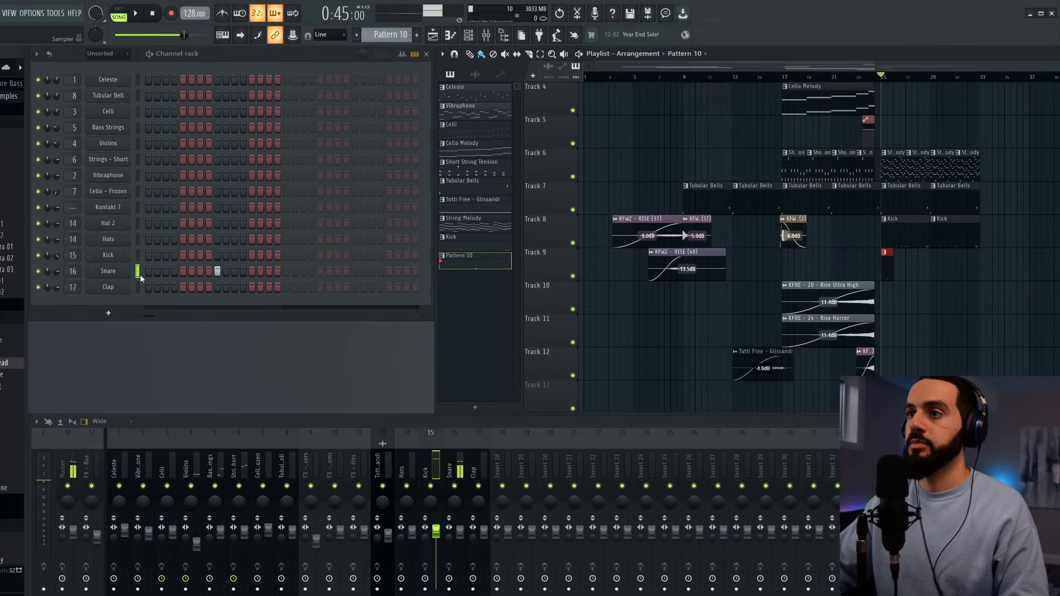
Put claps on steps 9 and 25 and snares on steps 19 and 25 of Pattern 10, and repeat it along Track 9 through bar 32
key("space")
left_click(217, 287)
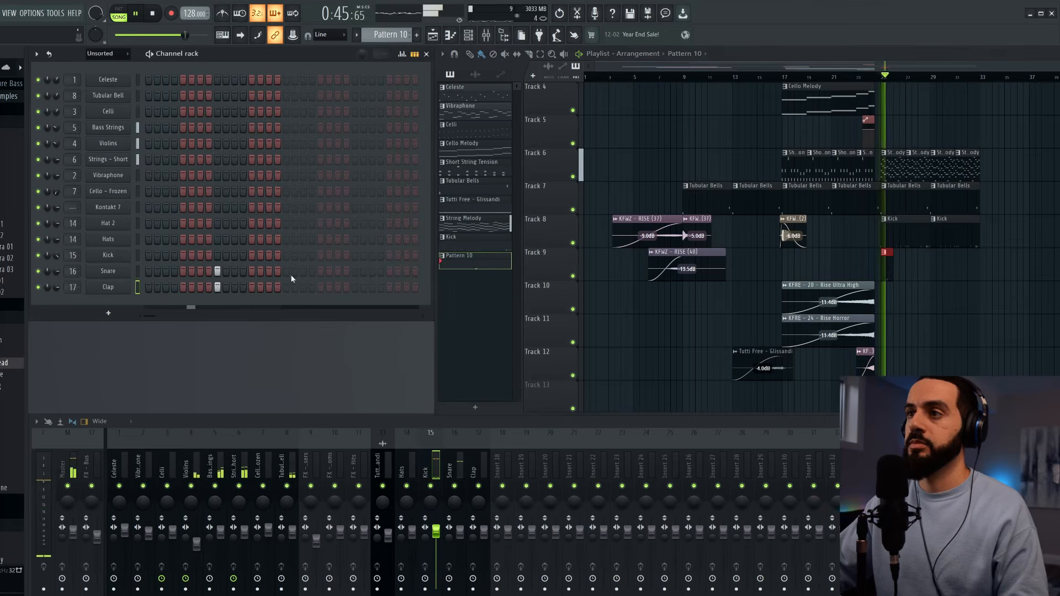
left_click(303, 271)
left_click(355, 287)
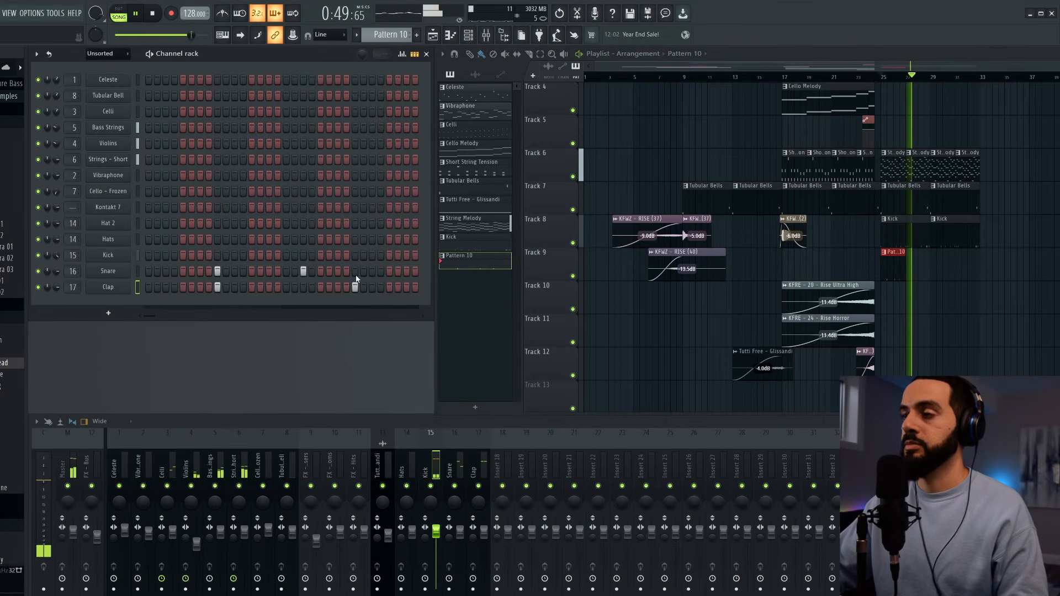
key("space")
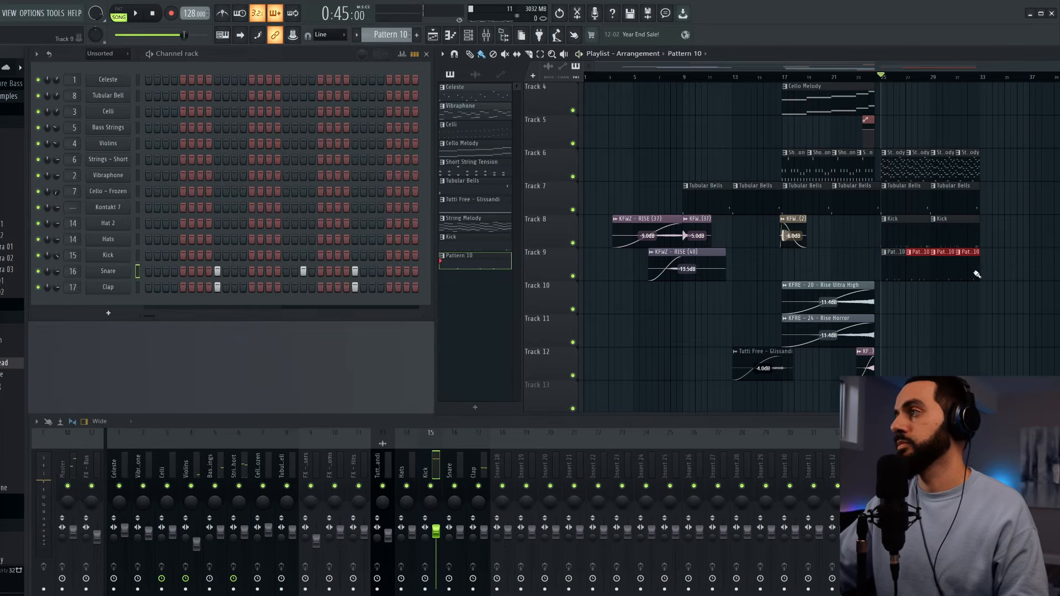
key("space")
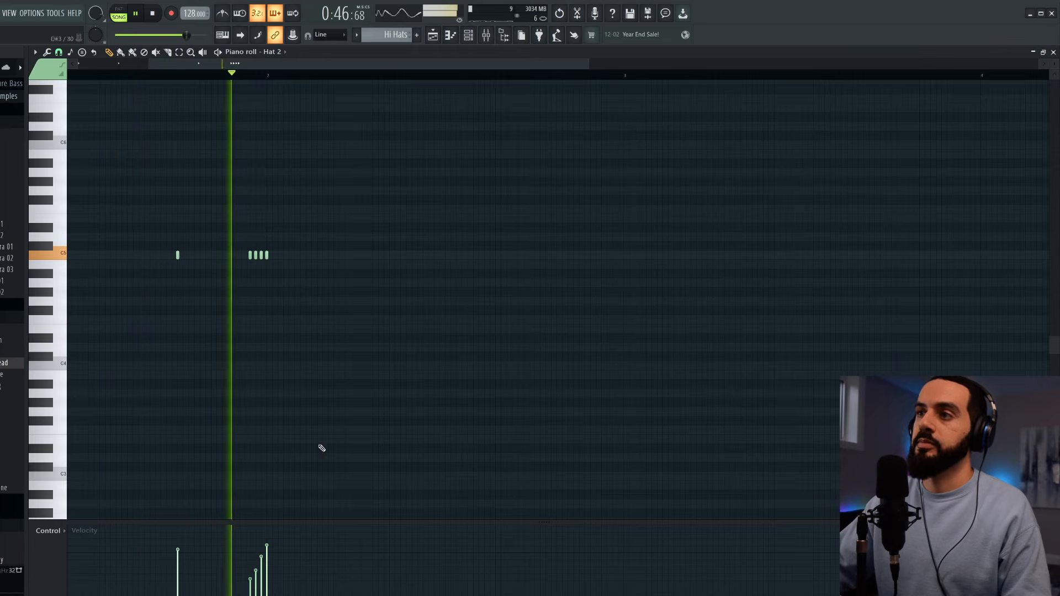
Give the Hat 2 roll leading into bar 2 rising velocities and pitches descending from D#5 to C5, and add two C5 notes after it
scroll(290, 425, "down", 2)
key("space")
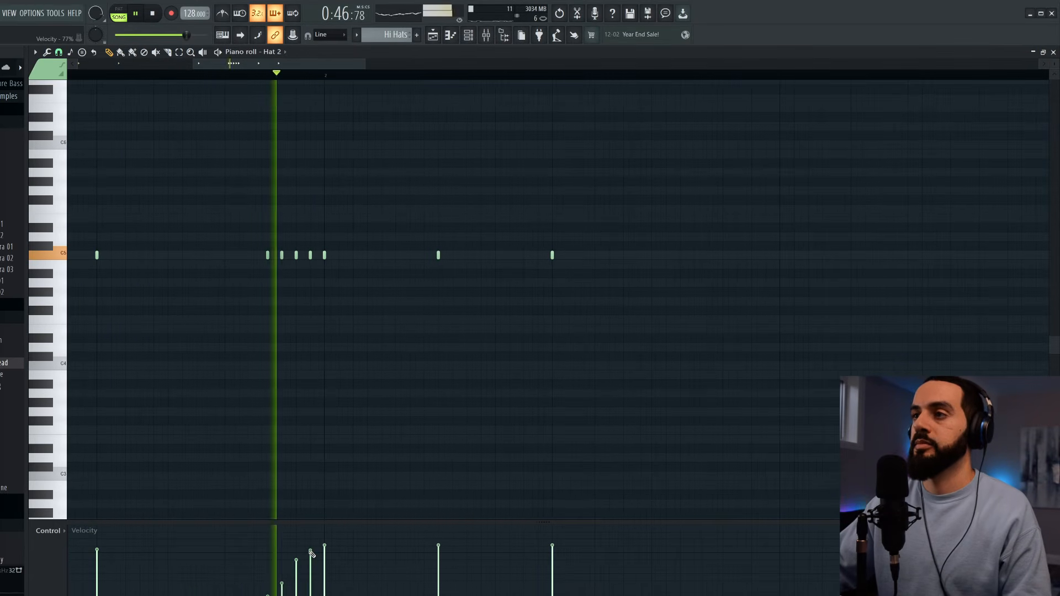
key("space")
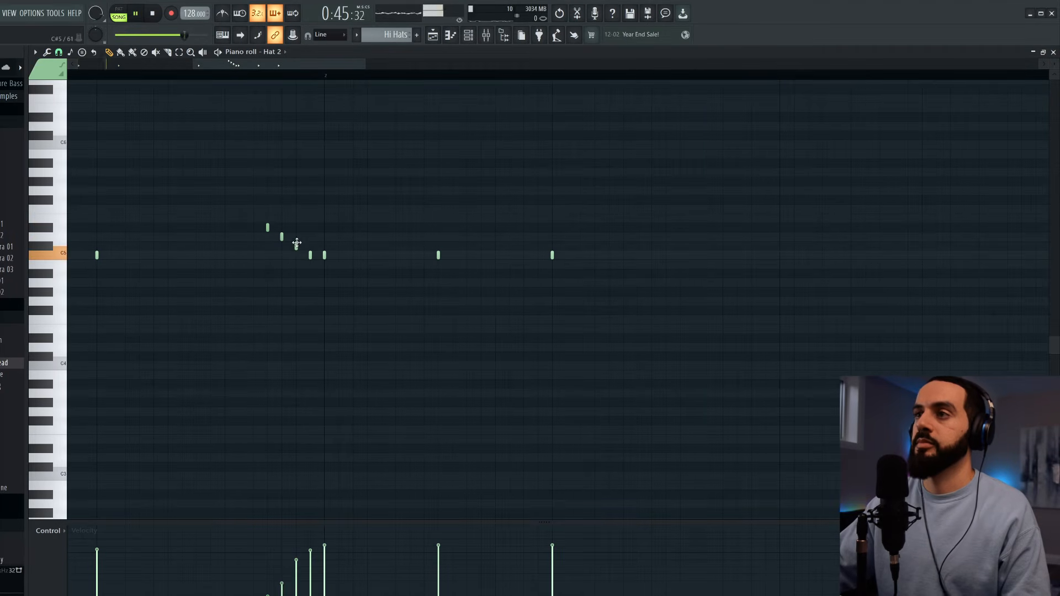
scroll(313, 370, "down", 4)
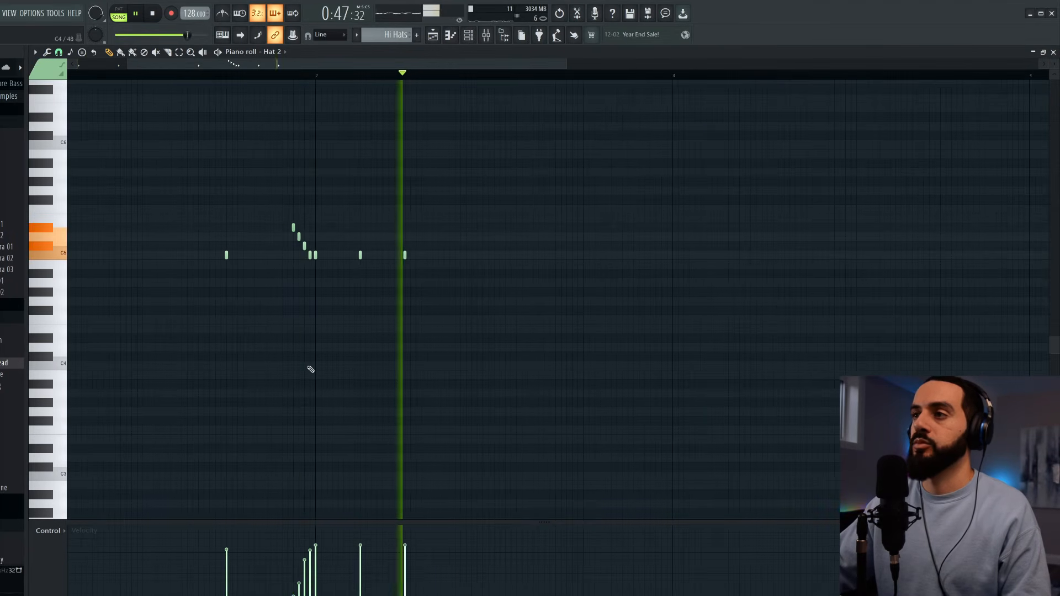
scroll(311, 369, "down", 2)
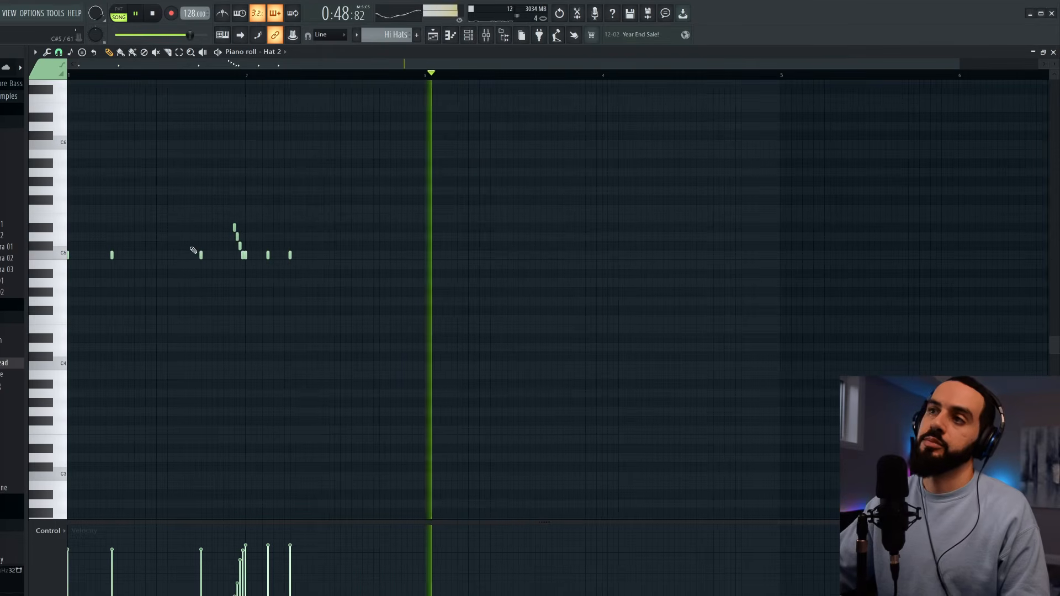
key("space")
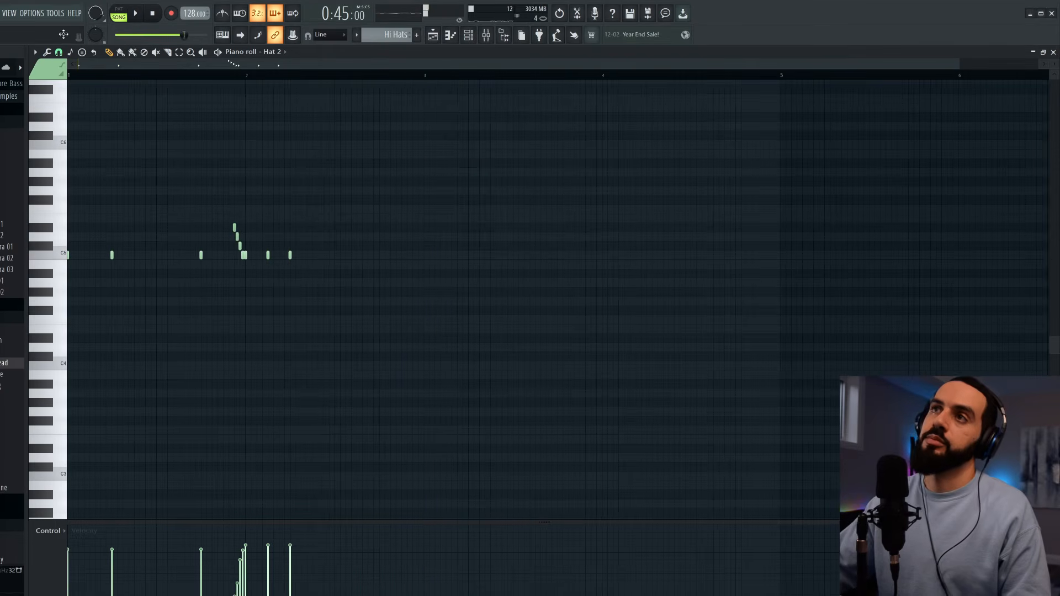
Add extra C5 notes to the Hat 2 part in the second half of bar 2 while the song plays
key("space")
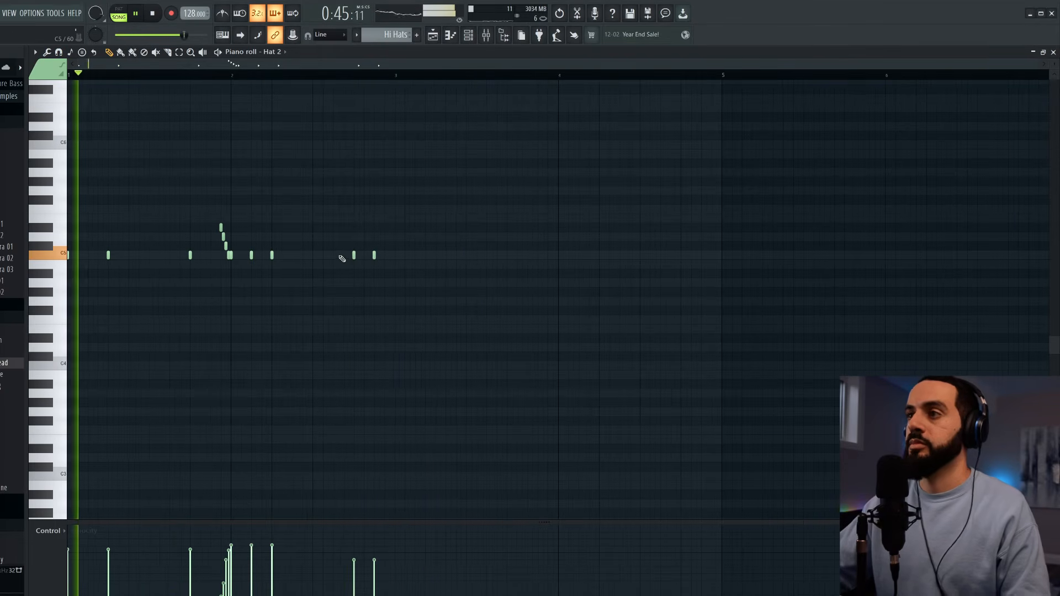
left_click(343, 255)
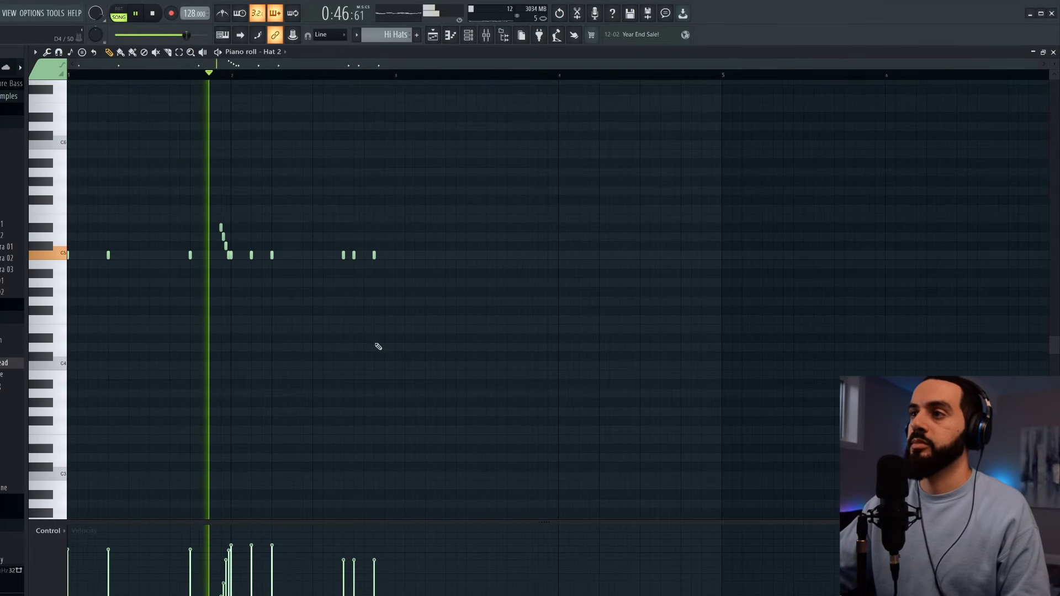
left_click(333, 256)
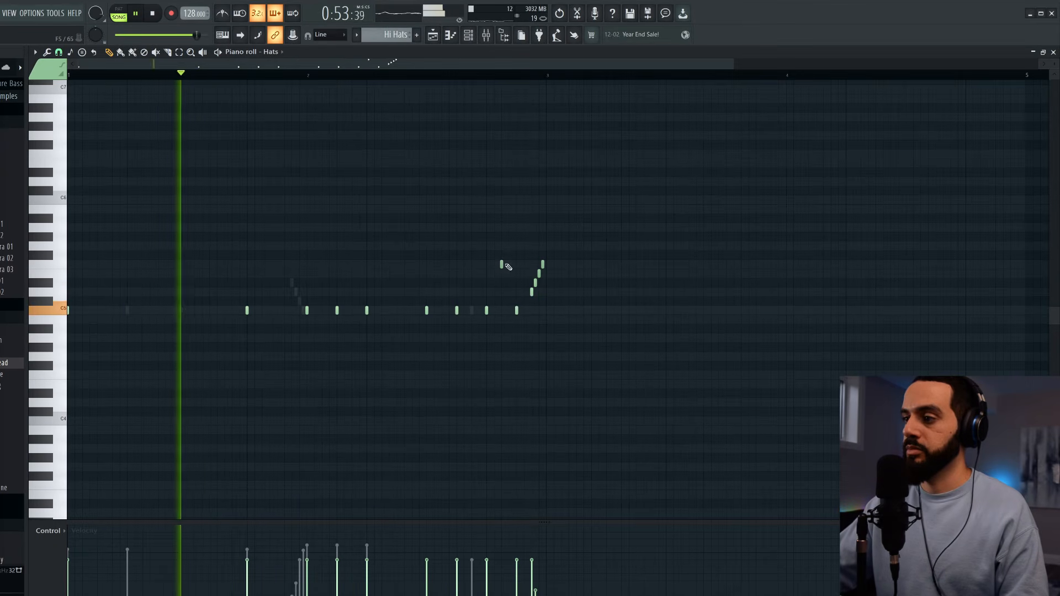
Set the velocities of the upper notes in the Hats roll ending bar 2 to about 56% and close the piano roll
left_click_drag(535, 576, 545, 585)
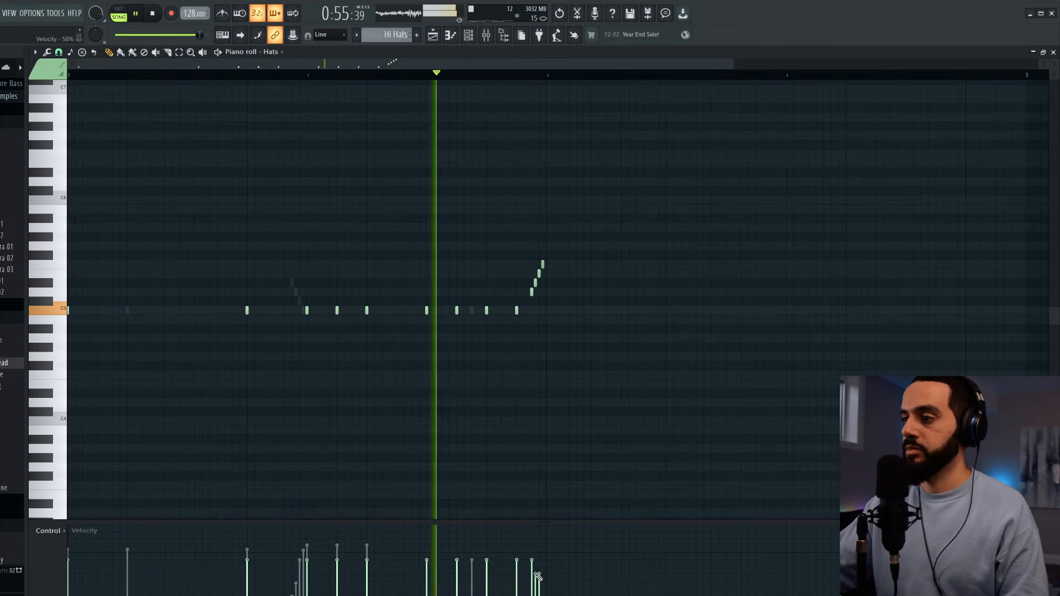
left_click(1054, 52)
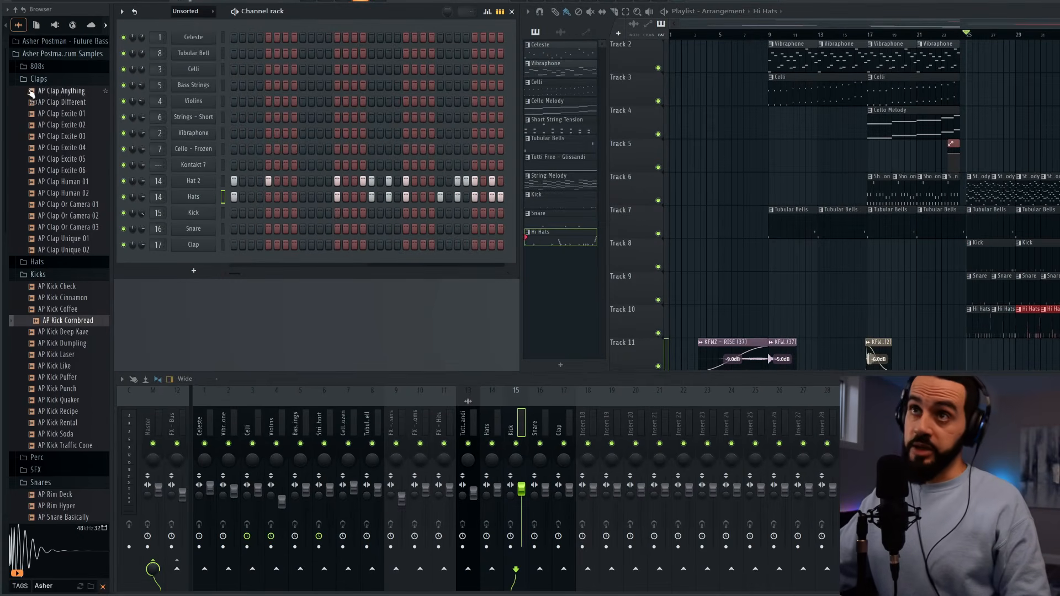
Audition samples in the 808s folder and load AP 808 Hollow 01 C for a new bass pattern
left_click(44, 67)
left_click(63, 101)
left_click(63, 112)
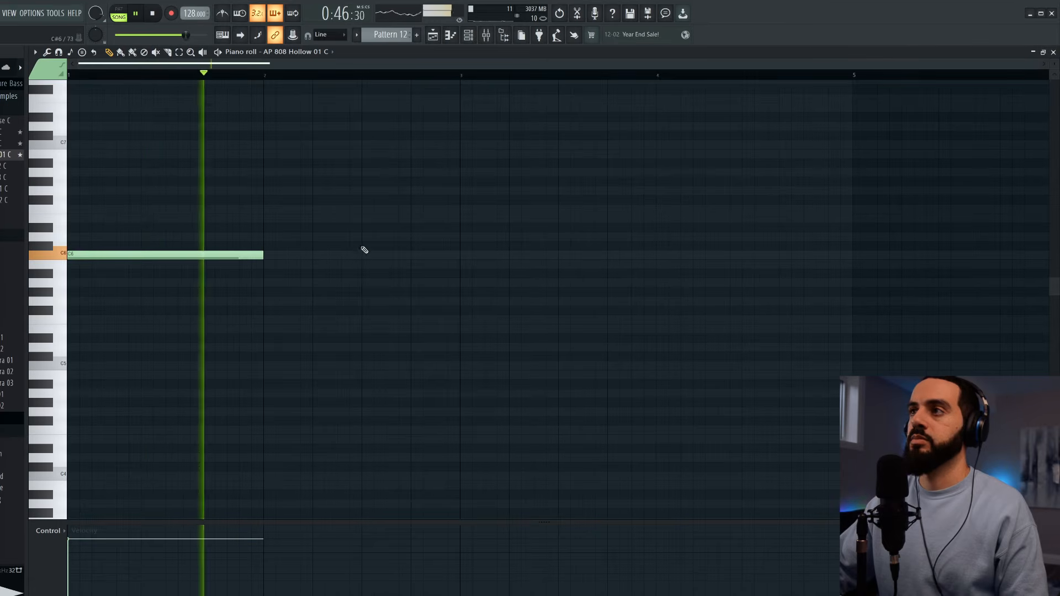
Write an eight-bar 808 line using C6, D#6, D6 and B5 notes, rising to F6 and G6, with G5 and B6 slides, and play it
key("space")
left_click(364, 227)
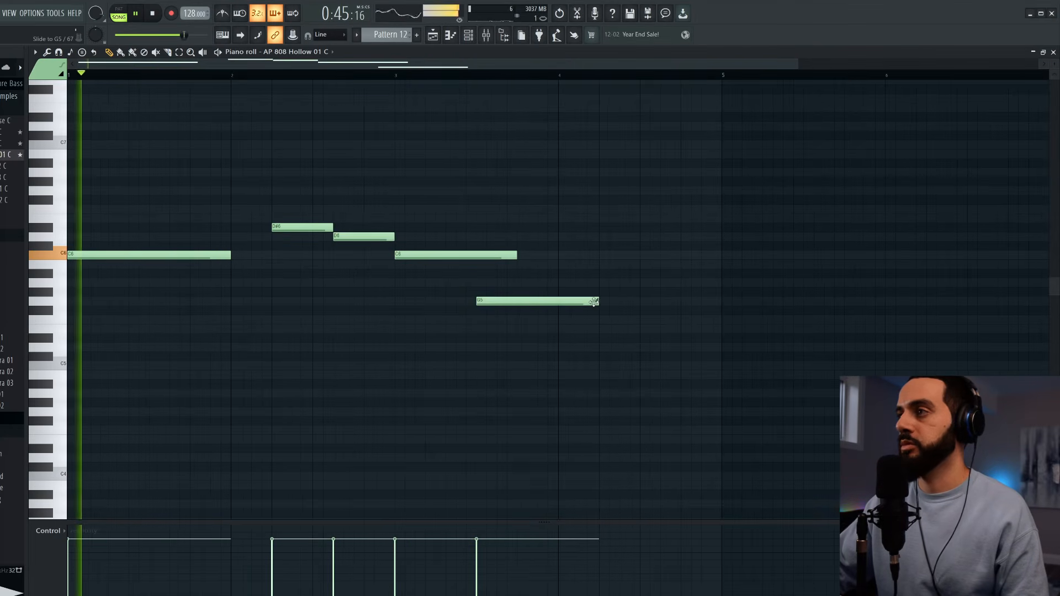
left_click_drag(598, 301, 519, 302)
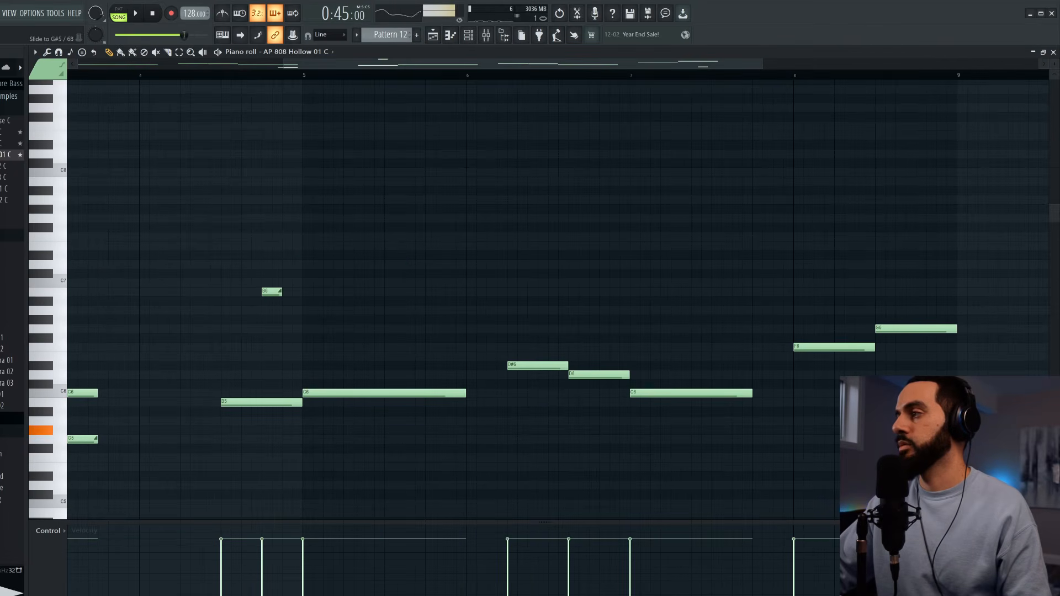
scroll(627, 401, "down", 3)
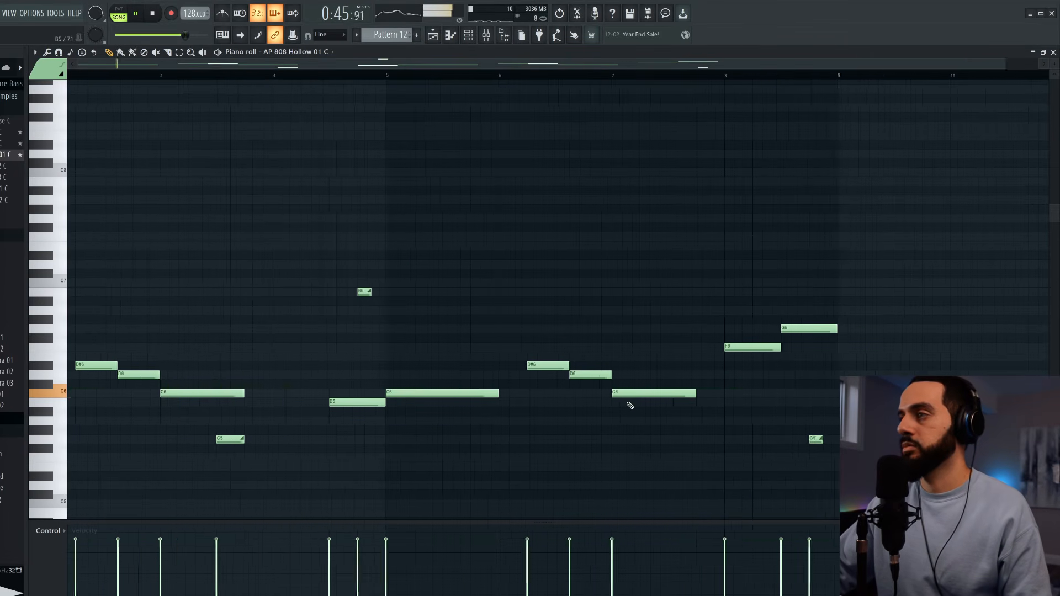
key("space")
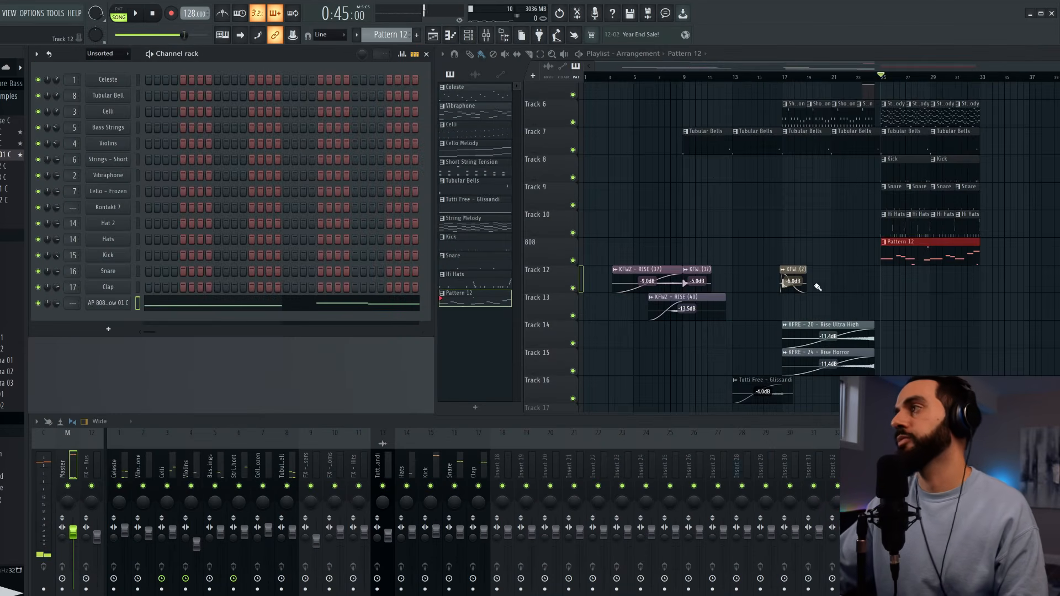
Place the KFWZ - Trailer Hit (2) sample on Track 16 around bar 25 with a short fade-in and a volume of -9.0 dB
left_click_drag(11, 347, 727, 264)
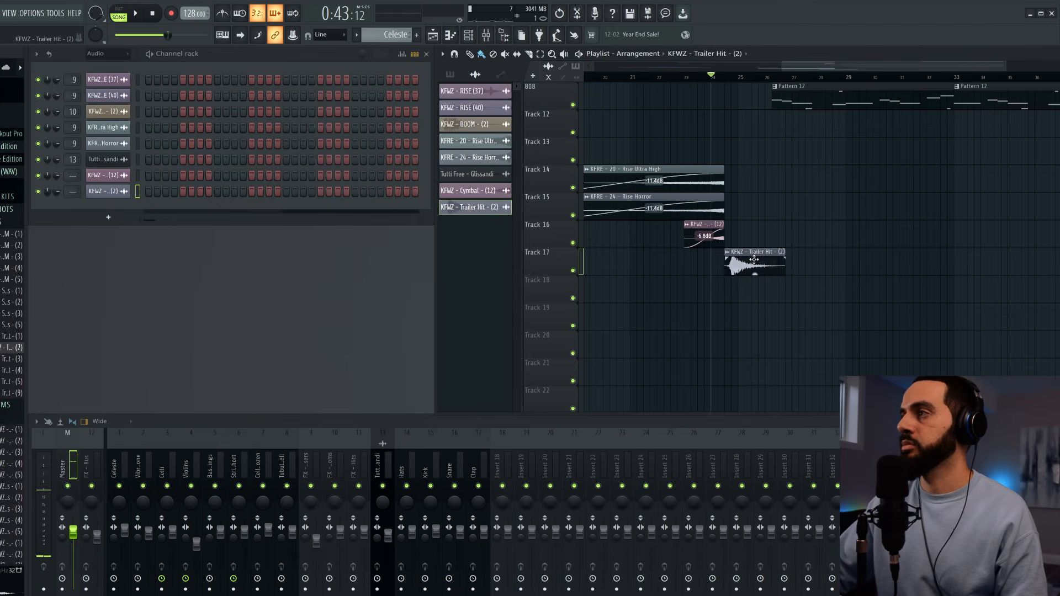
left_click_drag(766, 232, 764, 206)
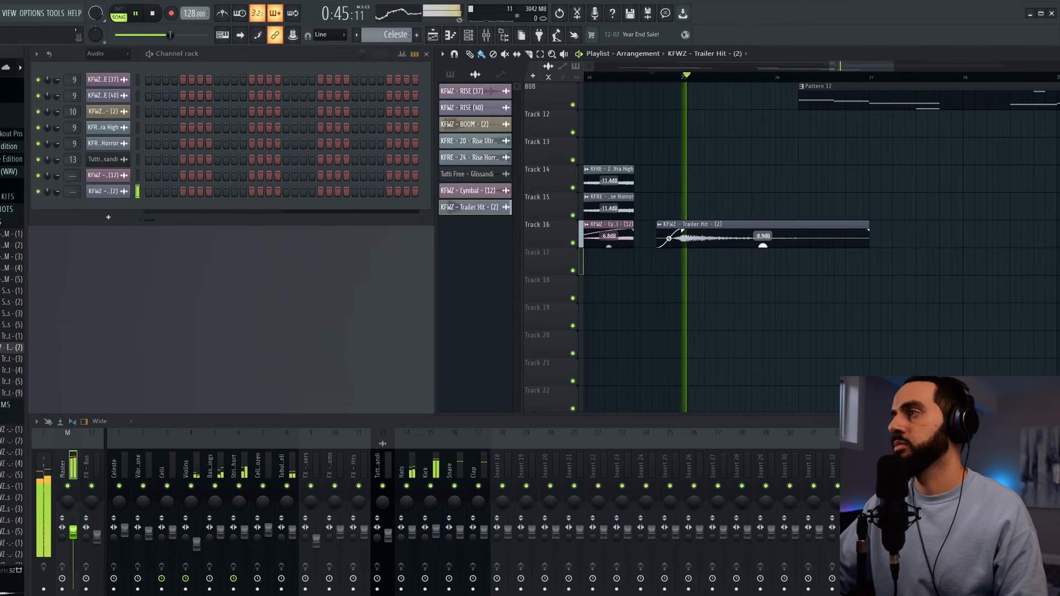
left_click_drag(763, 246, 763, 247)
Play the arrangement from bar 25 onward and review how the string, drum, 808 and effect tracks work together
scroll(769, 276, "down", 8)
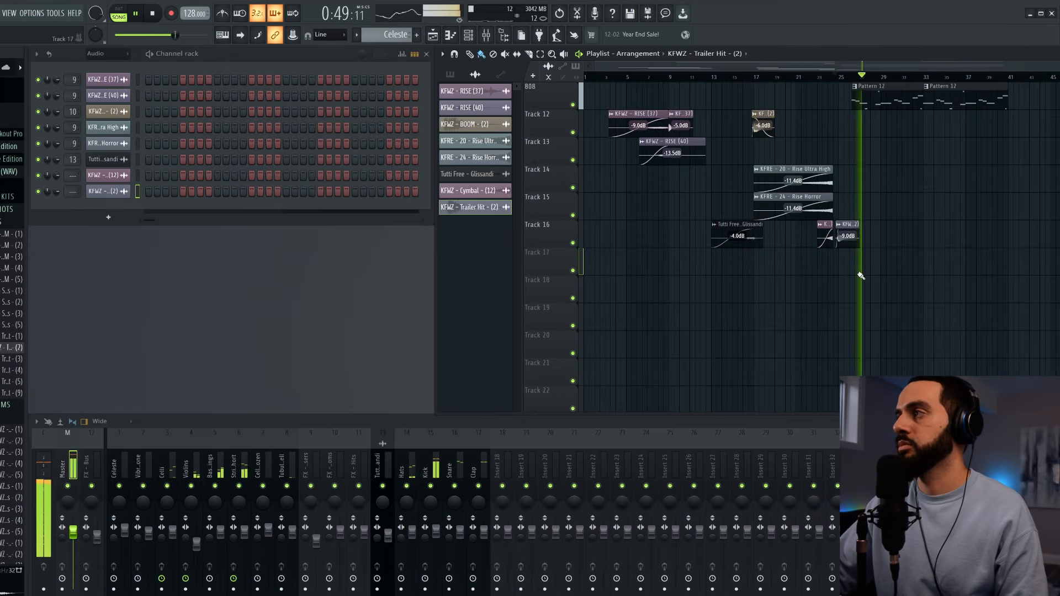
scroll(884, 243, "up", 3)
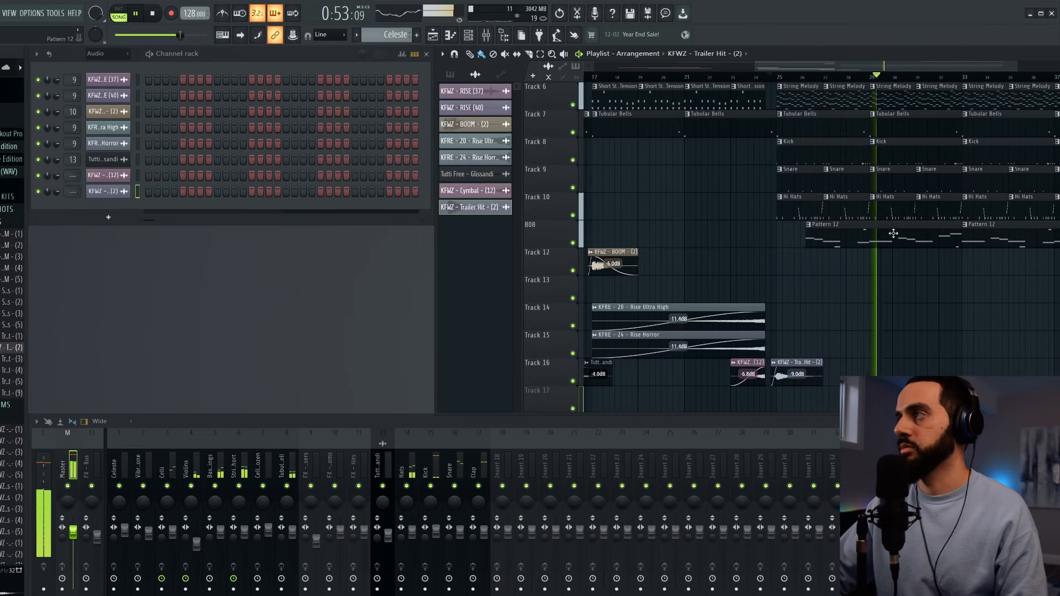
scroll(895, 276, "down", 2)
scroll(901, 298, "down", 1)
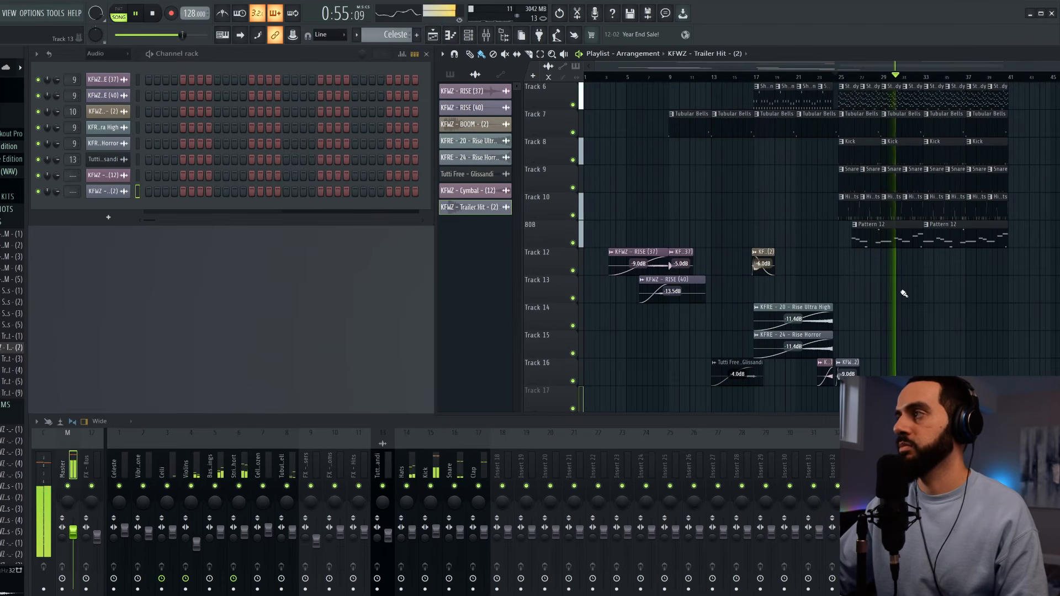
scroll(914, 293, "up", 3)
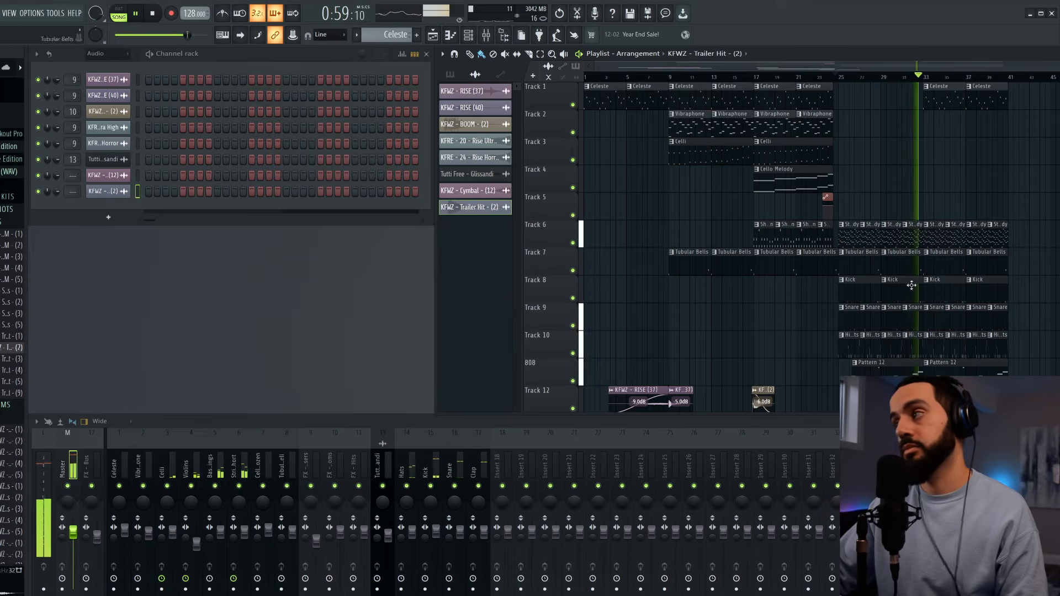
scroll(906, 309, "down", 2)
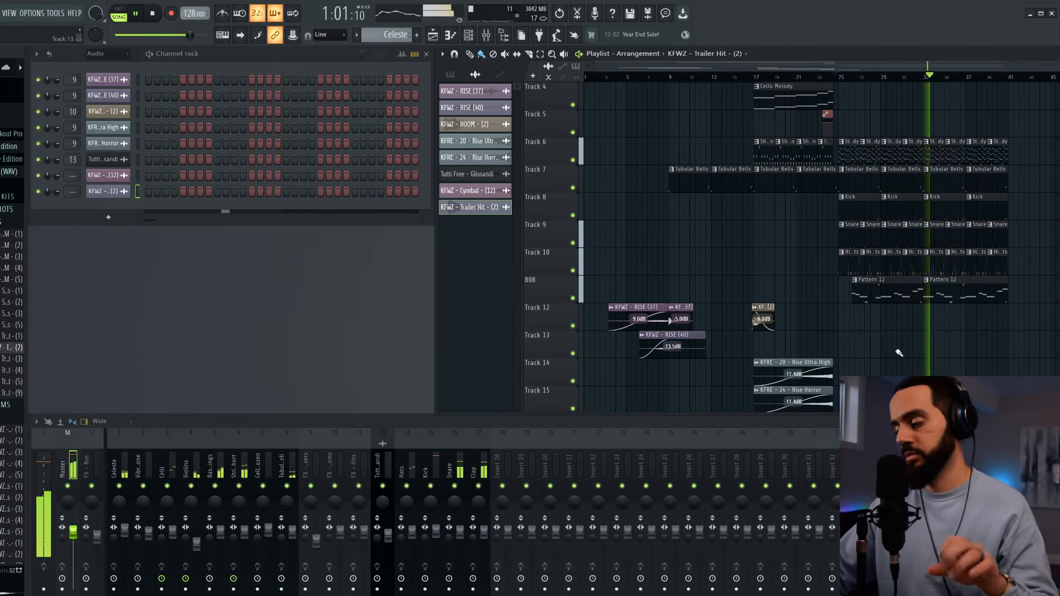
scroll(884, 362, "down", 4)
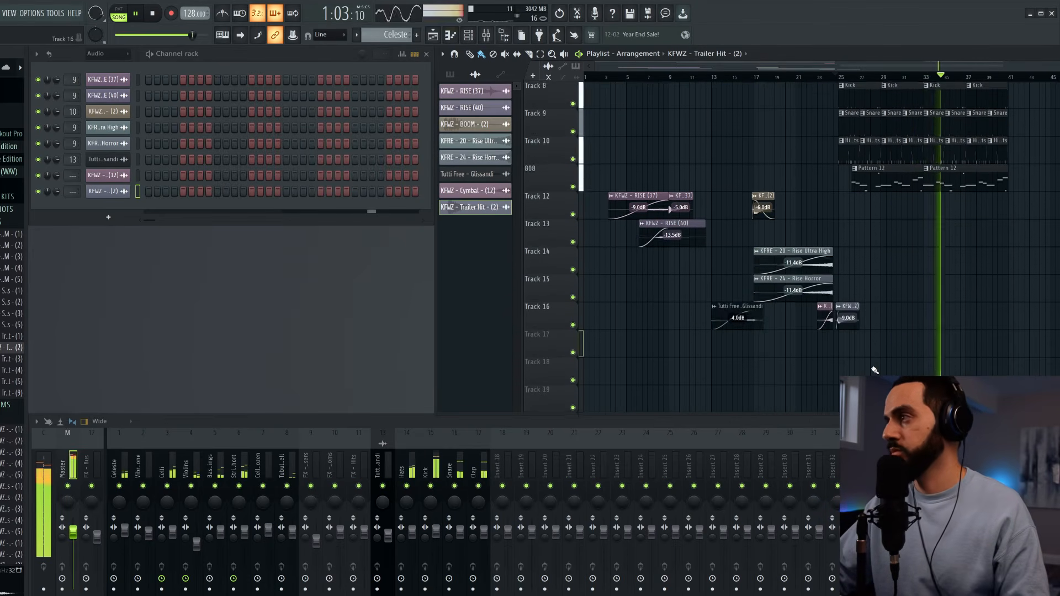